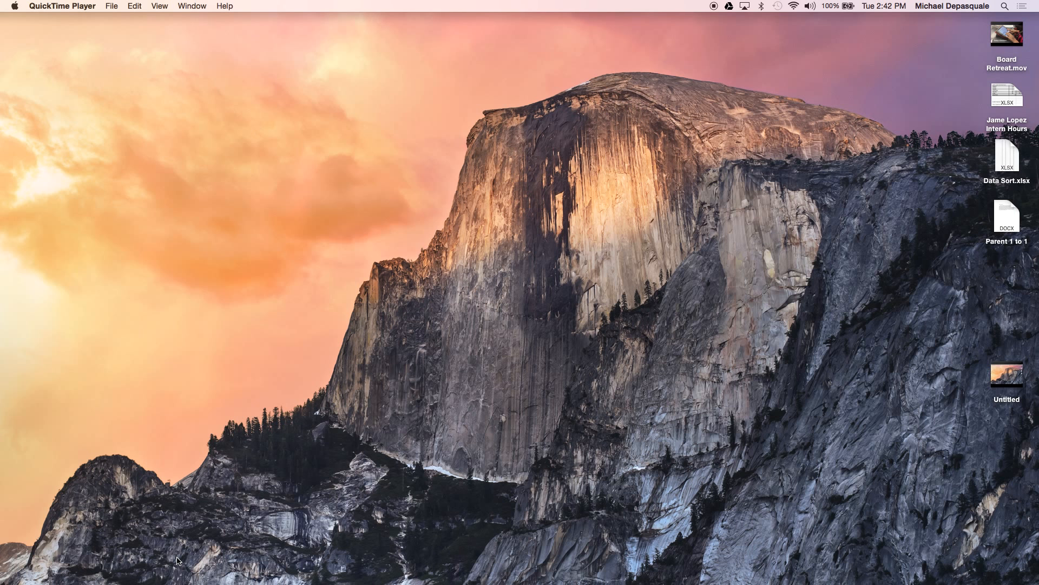
Launch Google Chrome from the macOS Dock
mouse_move(108, 582)
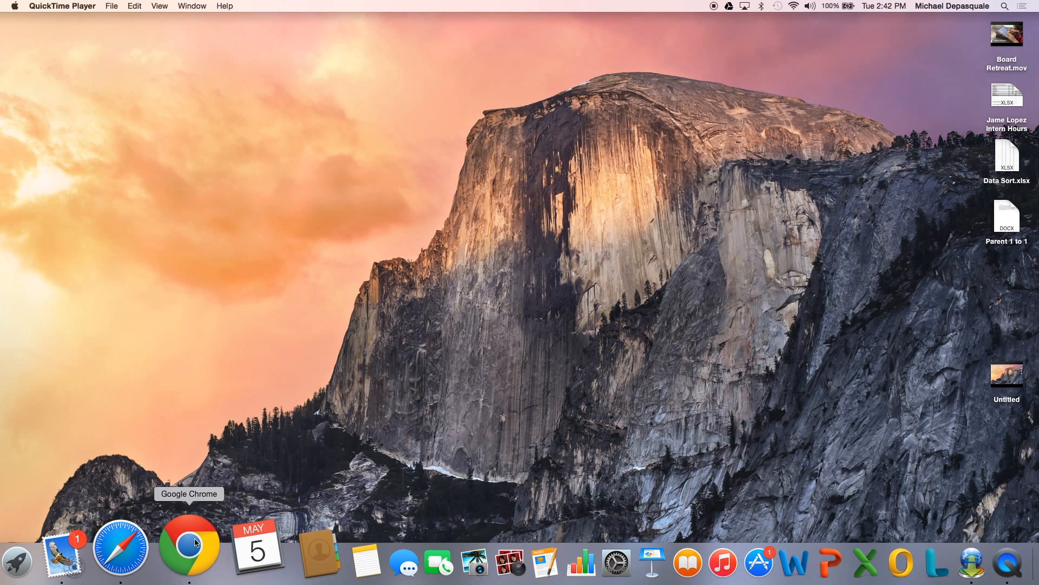
click(196, 543)
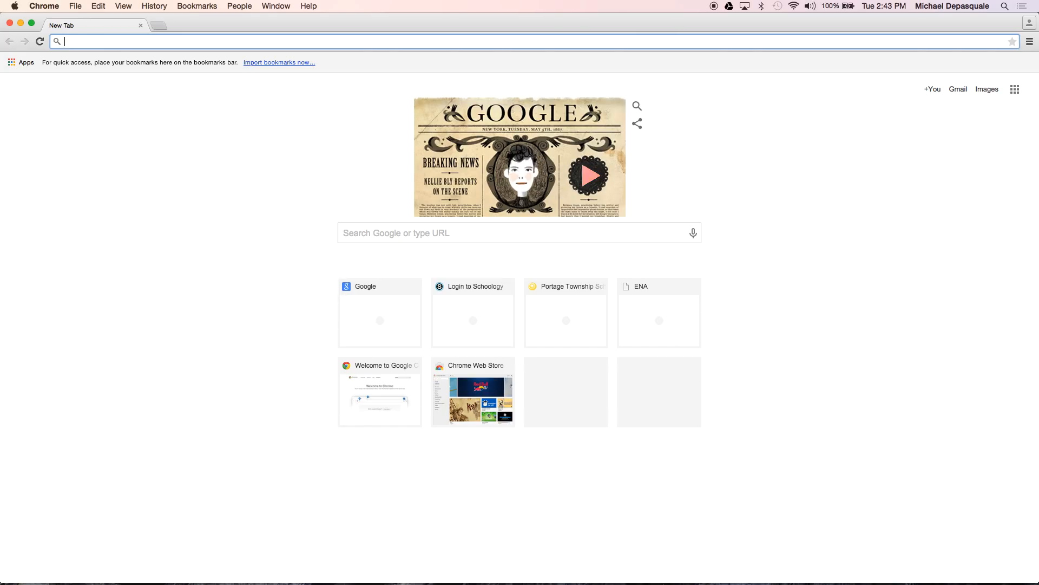
text(www.o)
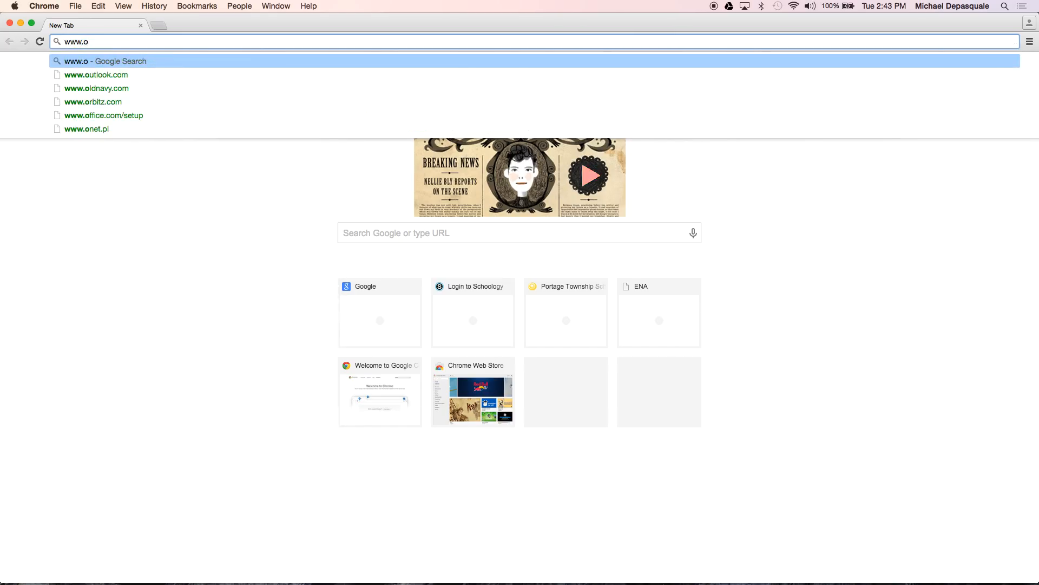
key(BackSpace)
text(google.com)
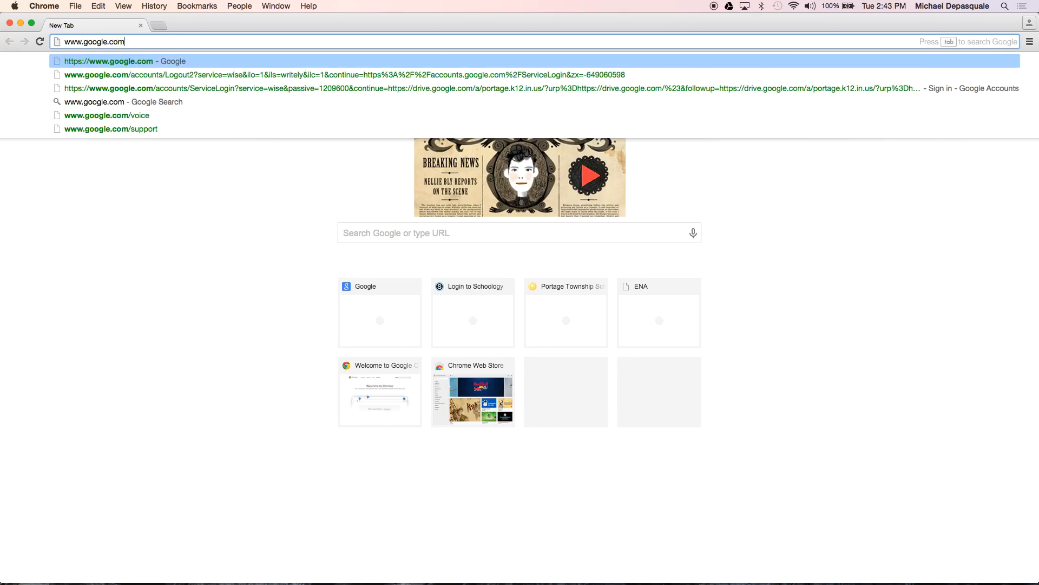
key(Return)
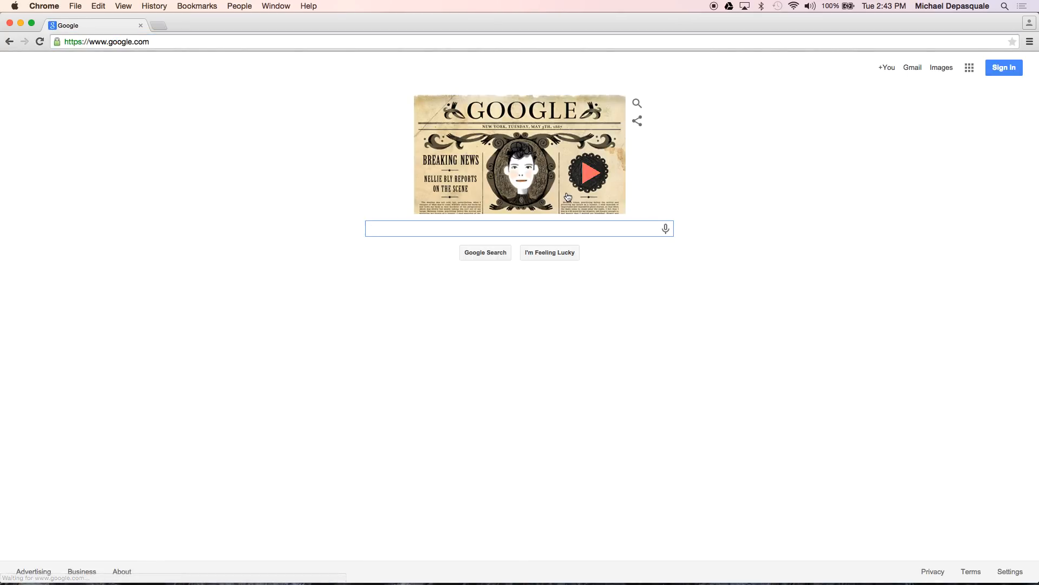
Sign in with the school account's e-mail address and password
click(1008, 68)
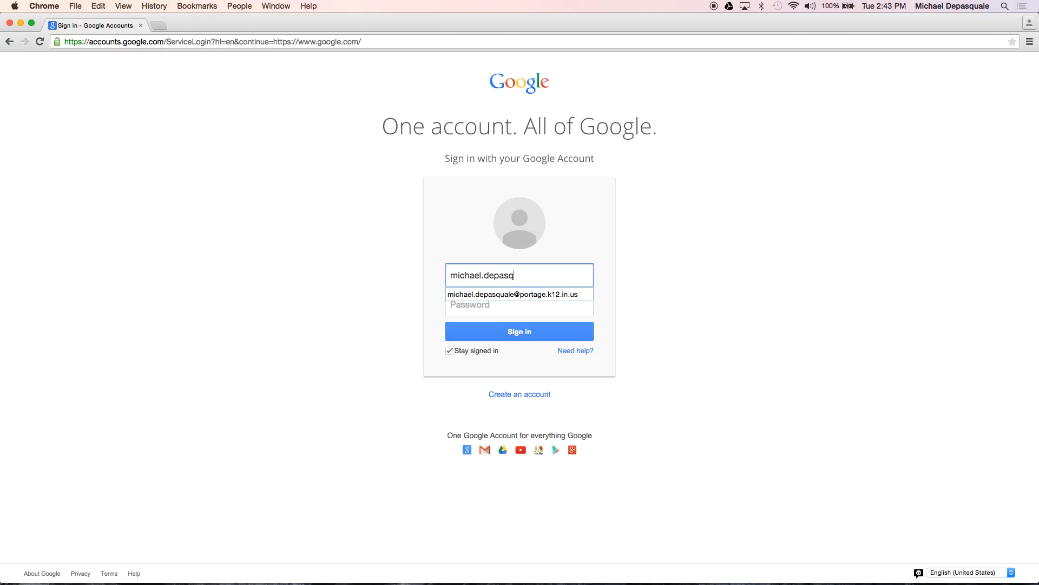
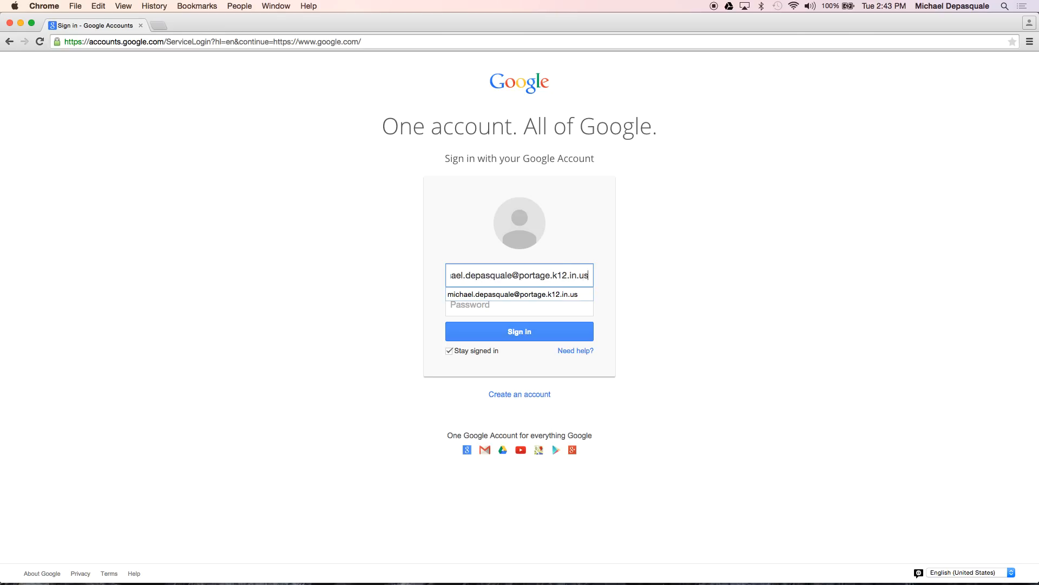
key(Tab)
text(•••)
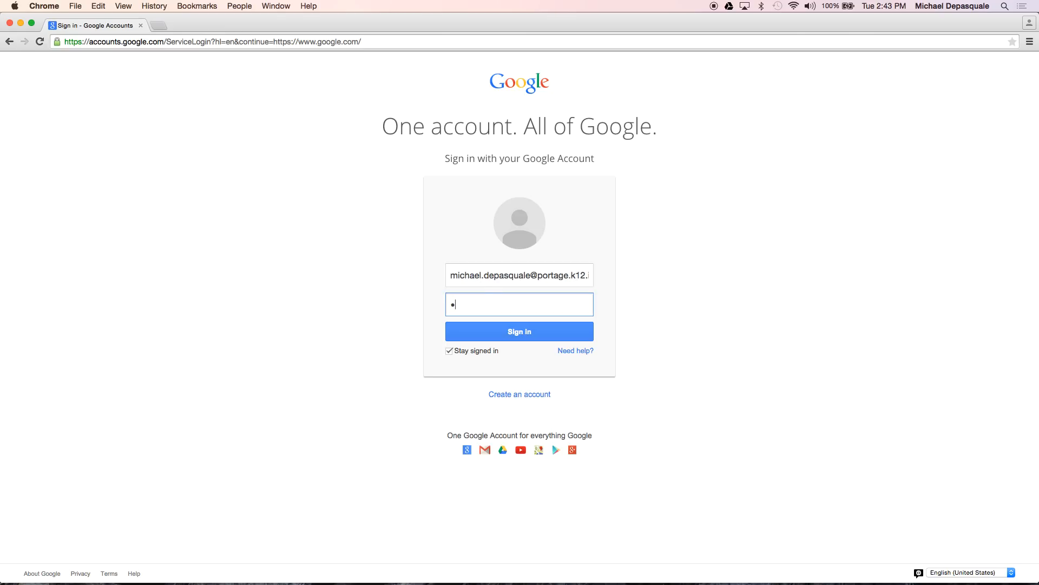
text(••••••)
key(Return)
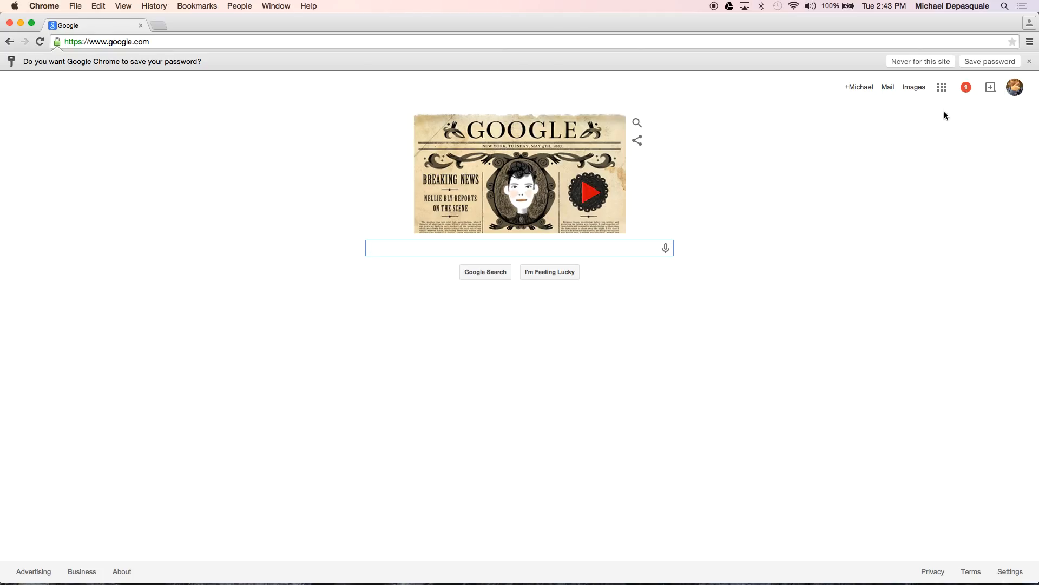
Browse the Google apps grid, including More apps, then open Google Drive
click(943, 90)
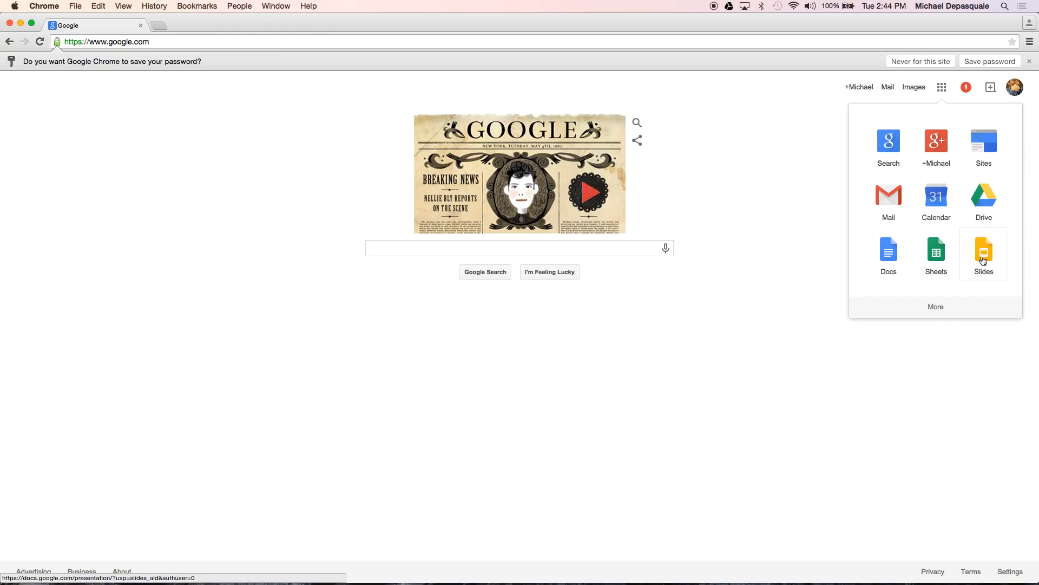
click(928, 310)
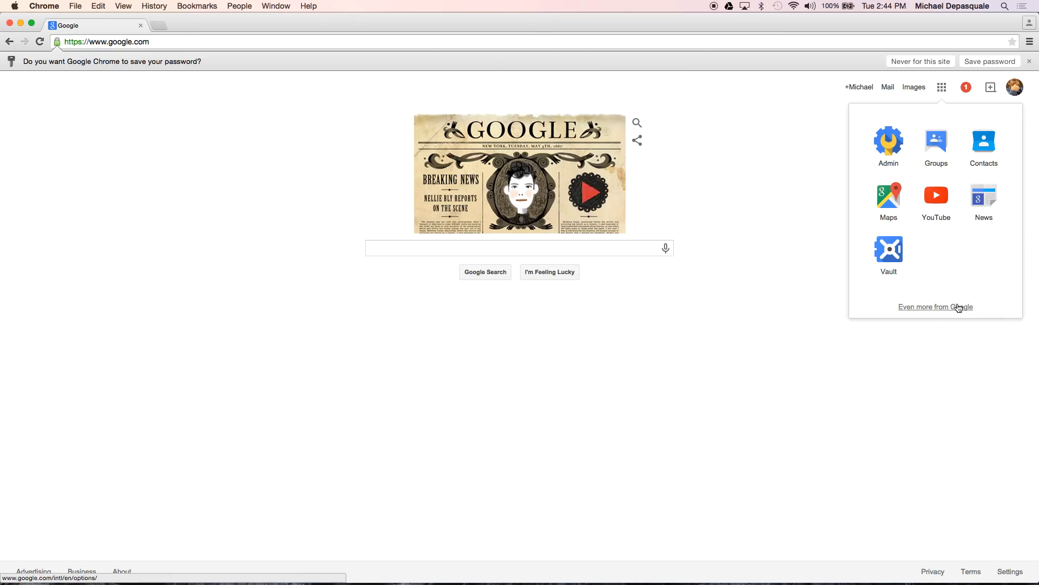
click(944, 91)
click(944, 90)
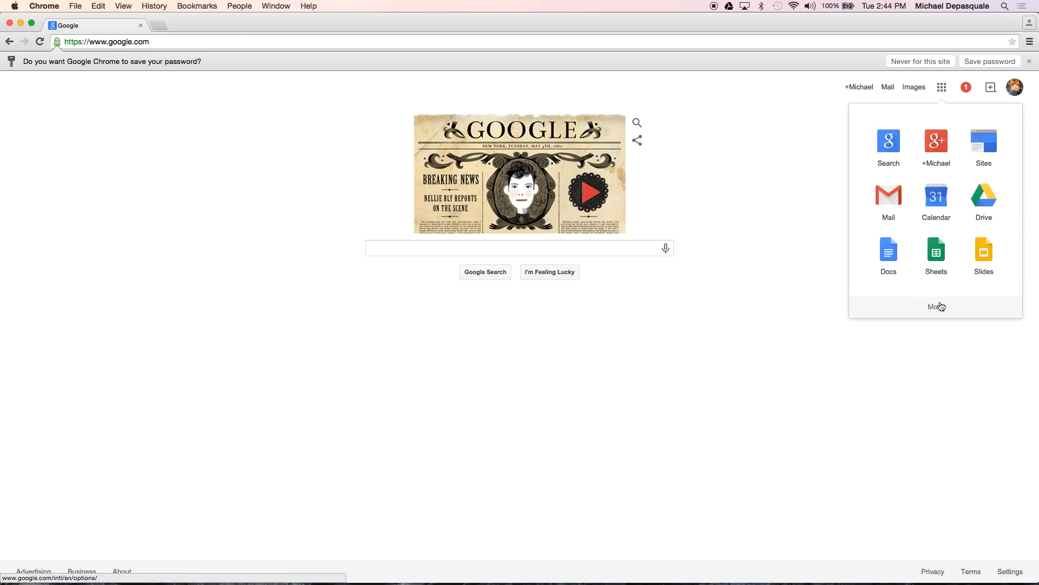
click(992, 213)
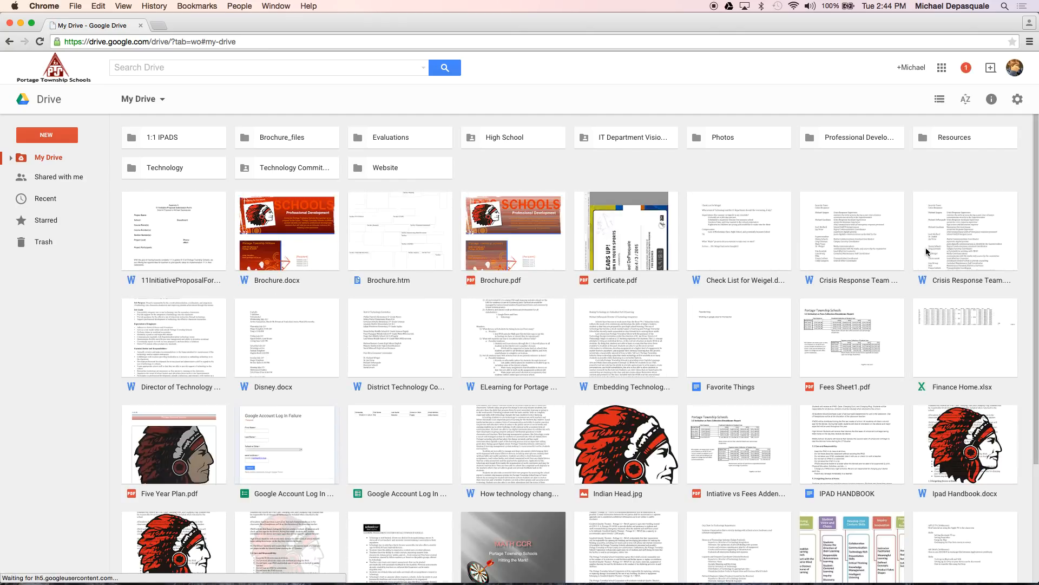
scroll(926, 248, down, 7)
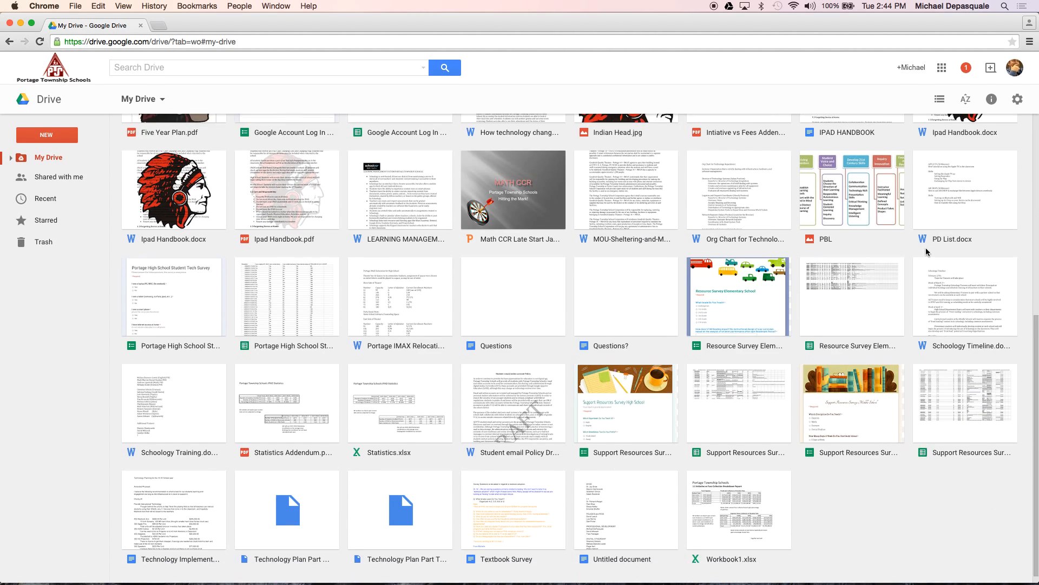
scroll(926, 252, up, 7)
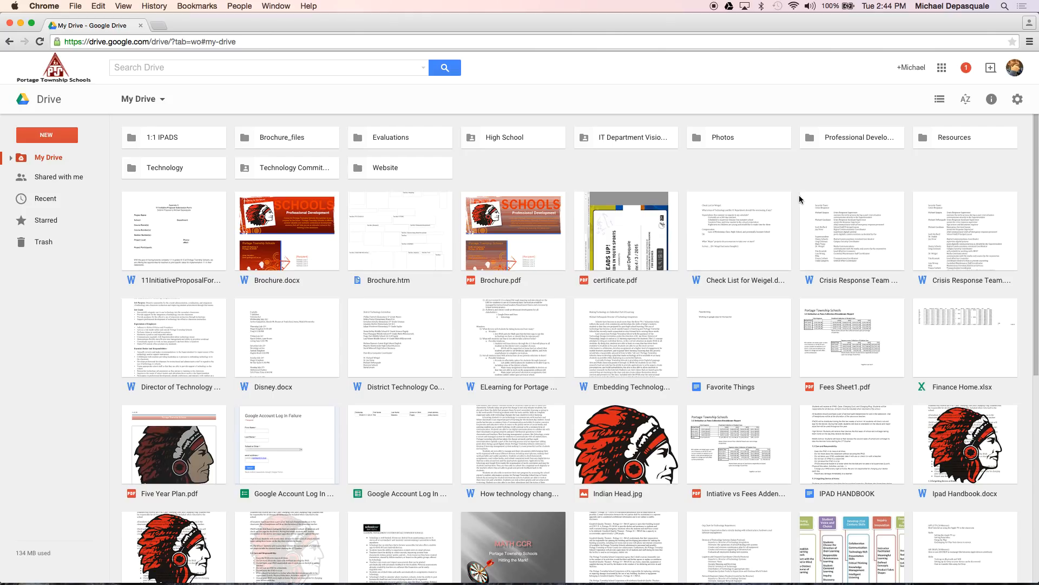
click(941, 100)
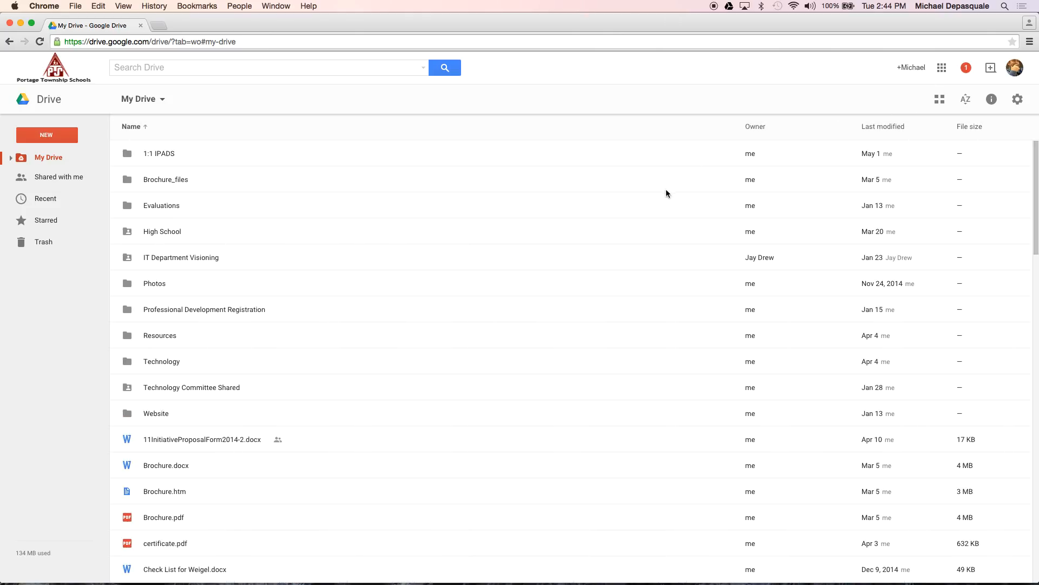
scroll(667, 509, down, 3)
scroll(667, 506, up, 3)
click(967, 101)
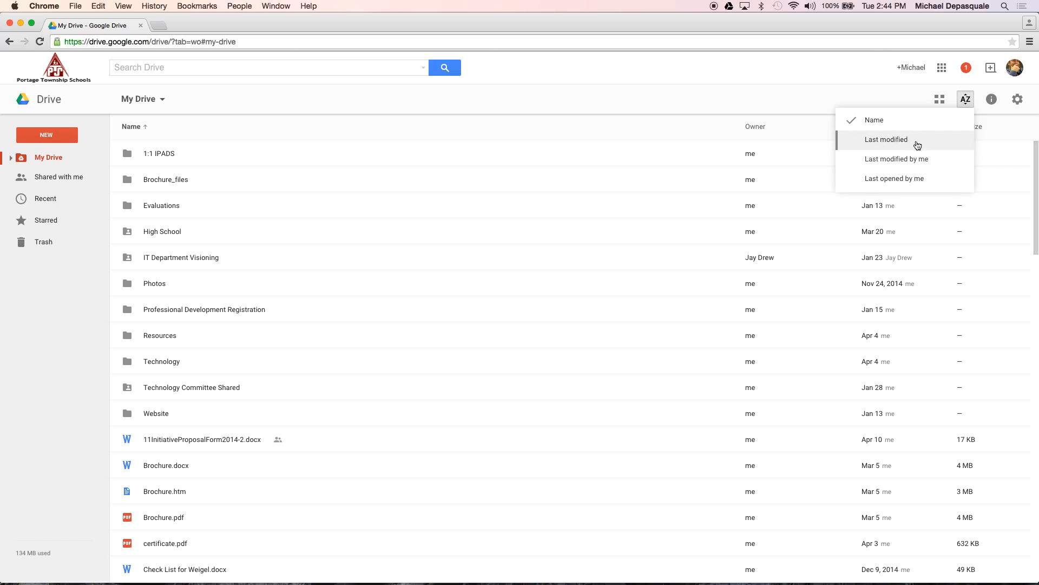
click(940, 100)
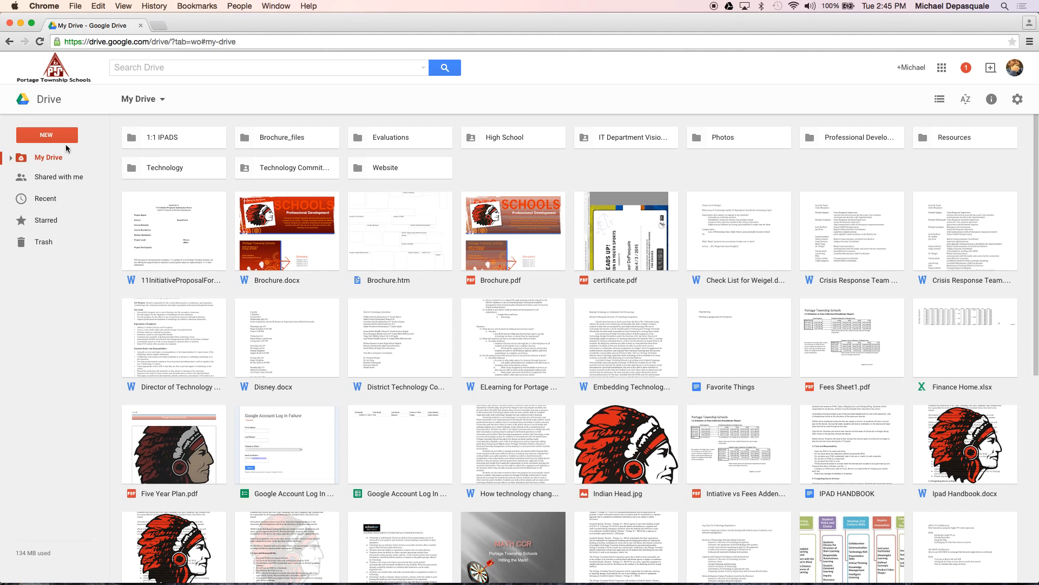
Review the NEW menu's More items like Forms, then create a blank Google Docs document
click(50, 139)
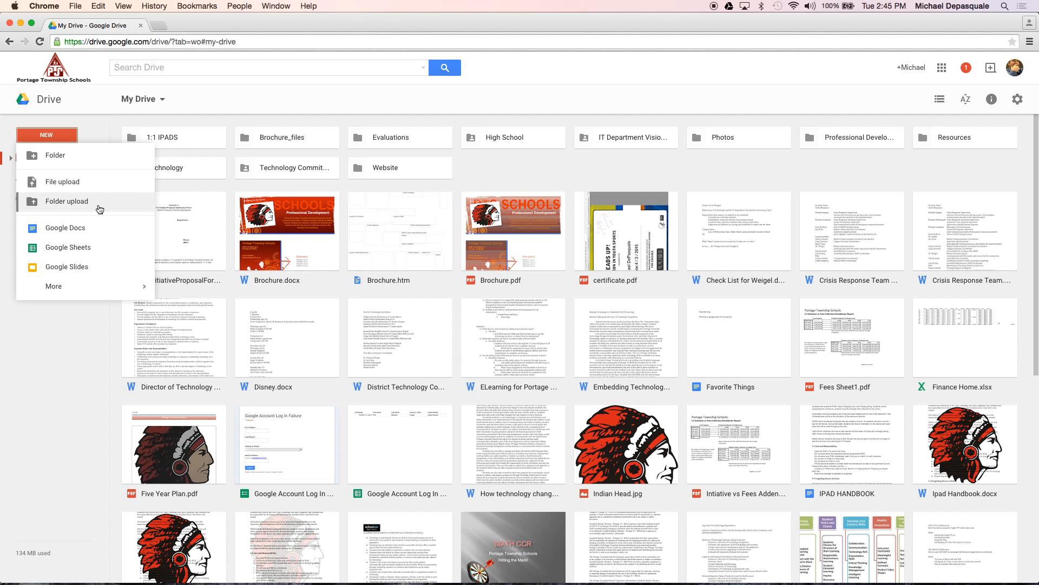
mouse_move(59, 288)
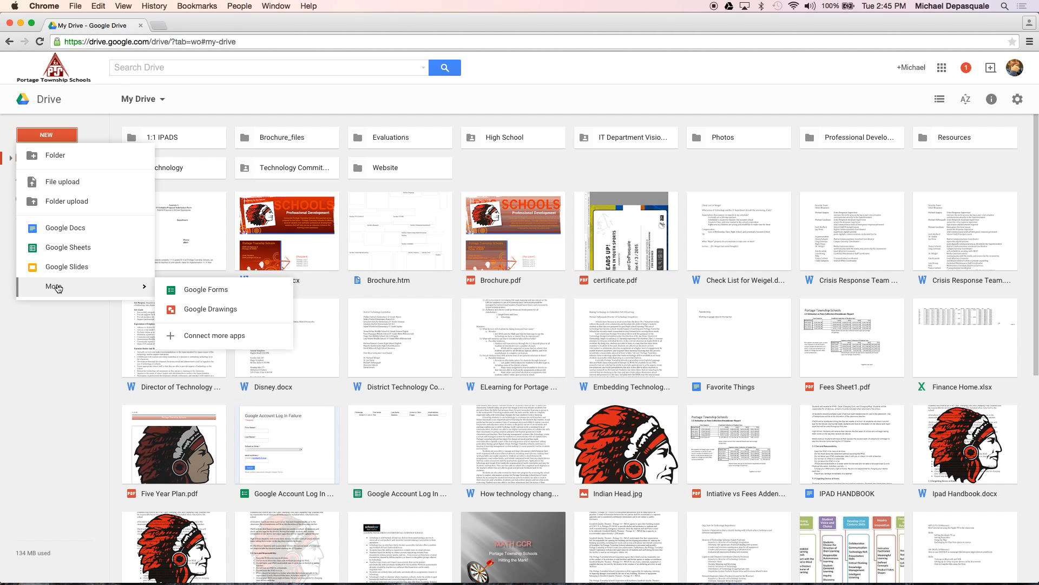
click(188, 298)
click(68, 235)
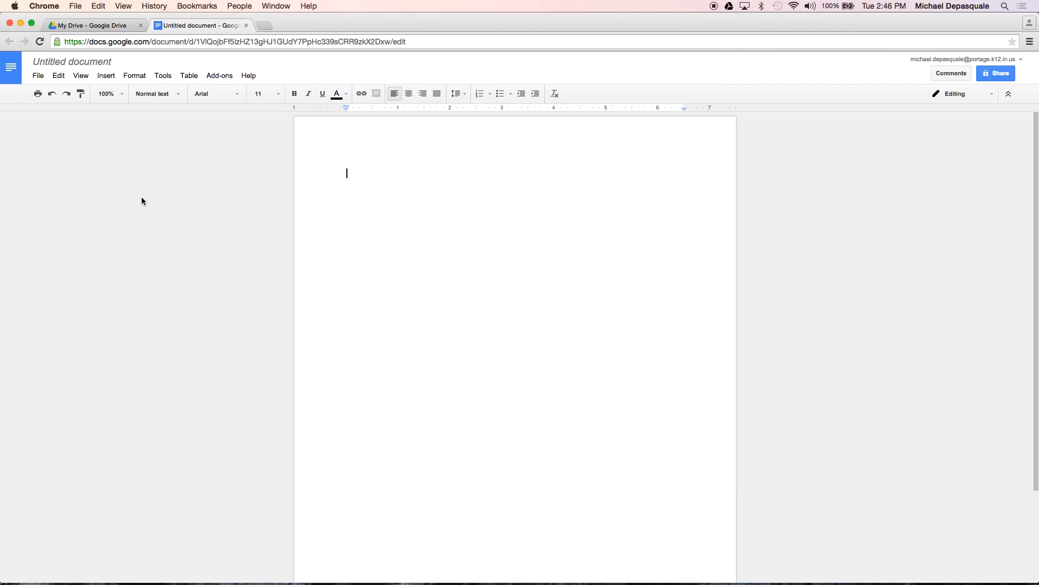
Rename the document to 'Demonstration' and view its revision history
click(105, 66)
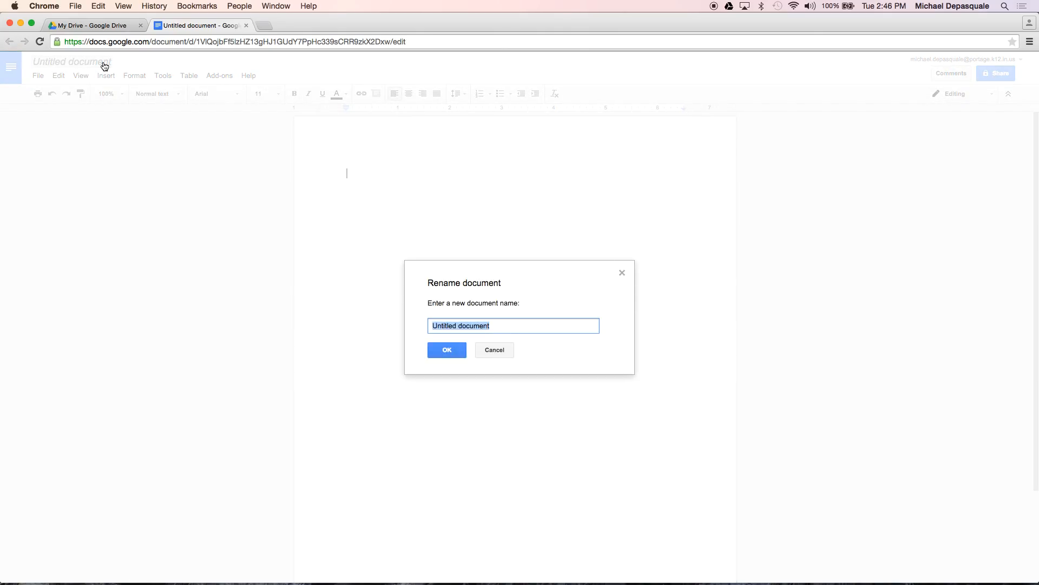
text(Demonstration)
click(448, 350)
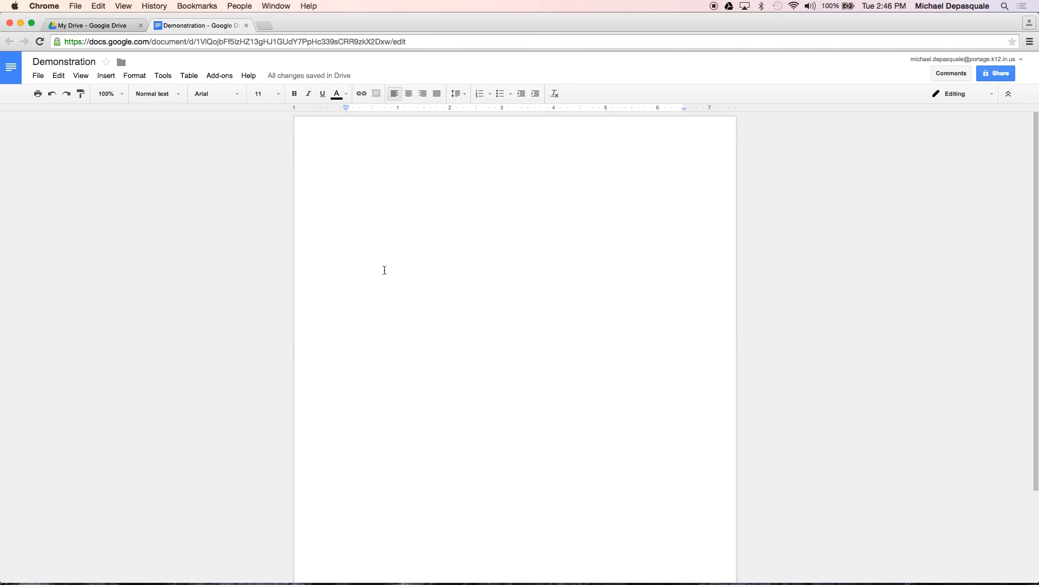
mouse_move(269, 77)
click(334, 78)
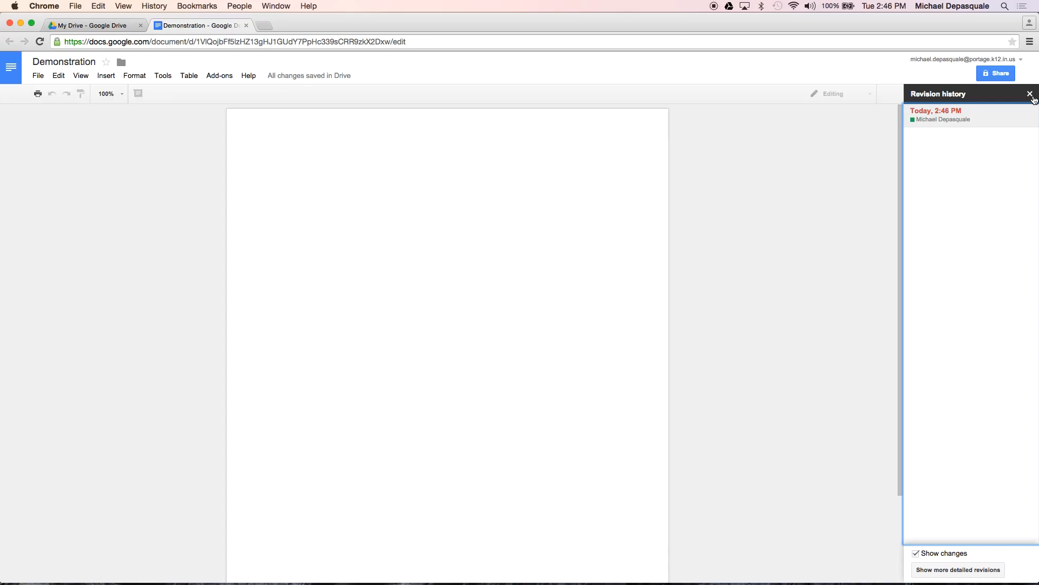
Close revision history and type 'Hello, my name is' followed by the author's full name
click(1031, 94)
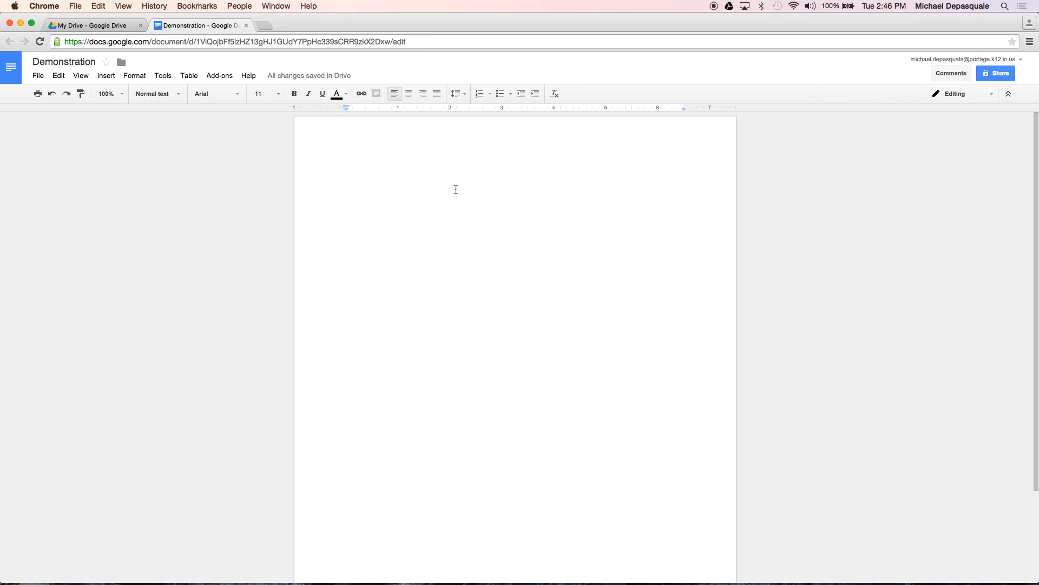
text(HEll)
key(BackSpace)
key(BackSpace)
key(BackSpace)
text(ello, my )
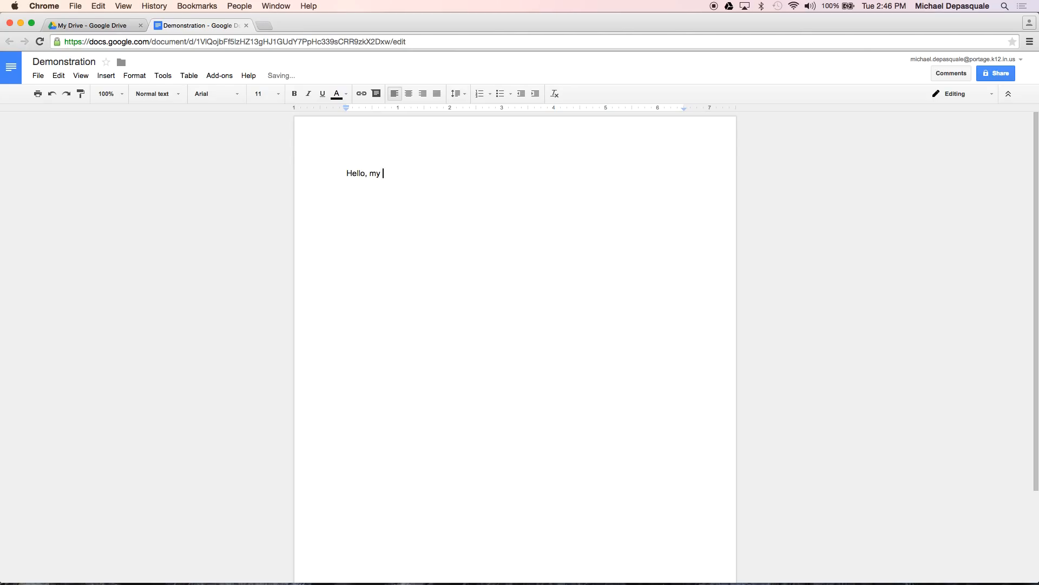
text(name is Michael DePasquale)
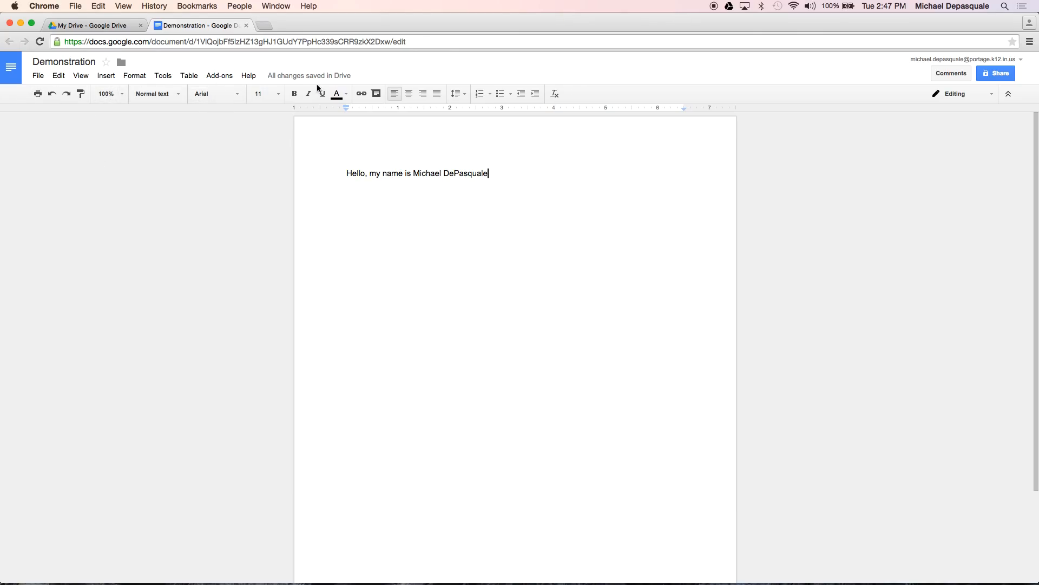
click(518, 166)
Close the doc, search Drive for 'demonstration', reopen it and end the sentence with a period
click(246, 26)
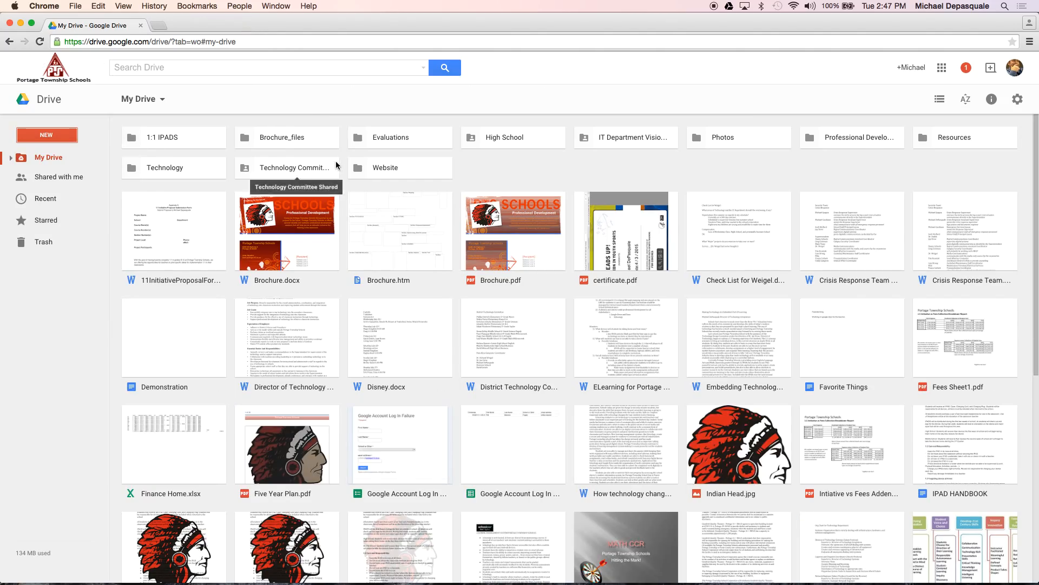
click(305, 69)
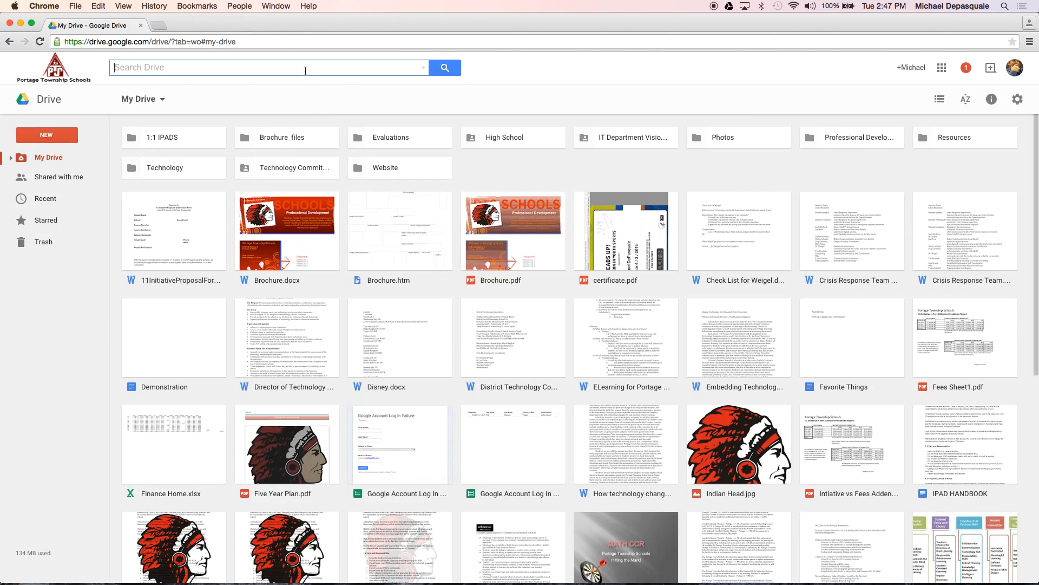
text(demonstration)
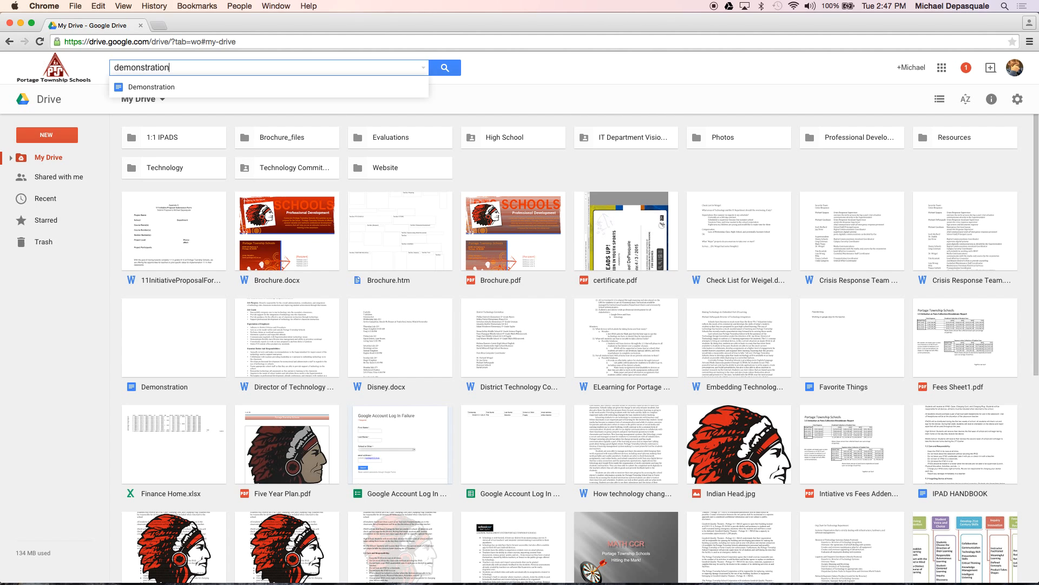
key(Down)
key(Return)
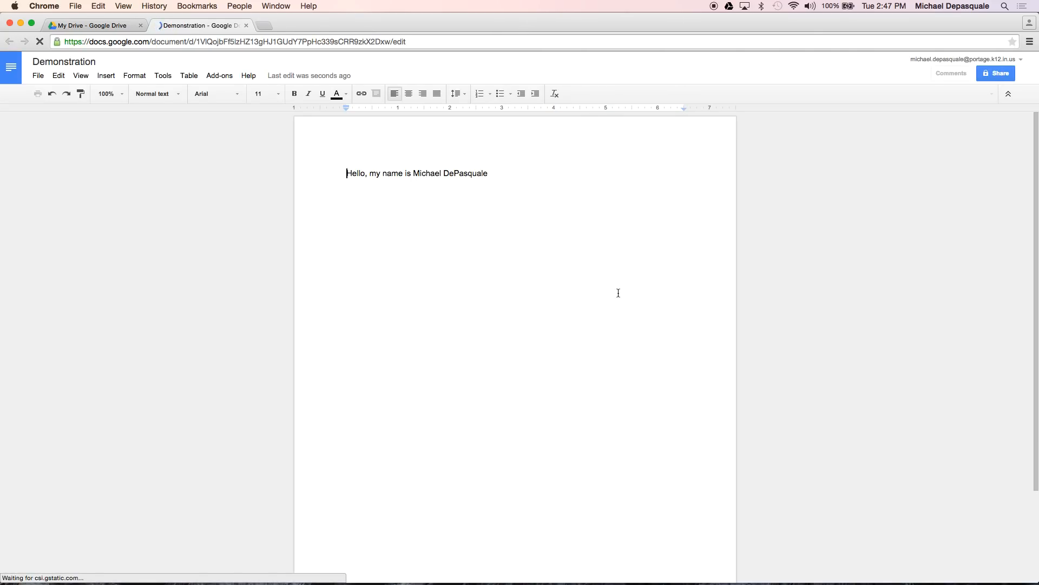
click(492, 174)
text(.)
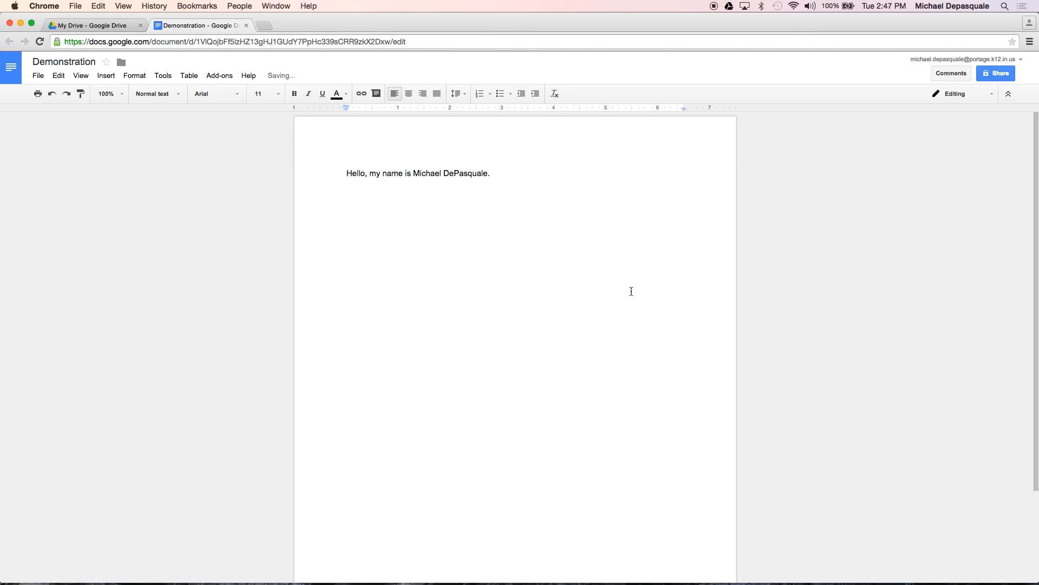
Close the doc again, rerun the 'demonstration' search and reopen the Demonstration result
click(246, 26)
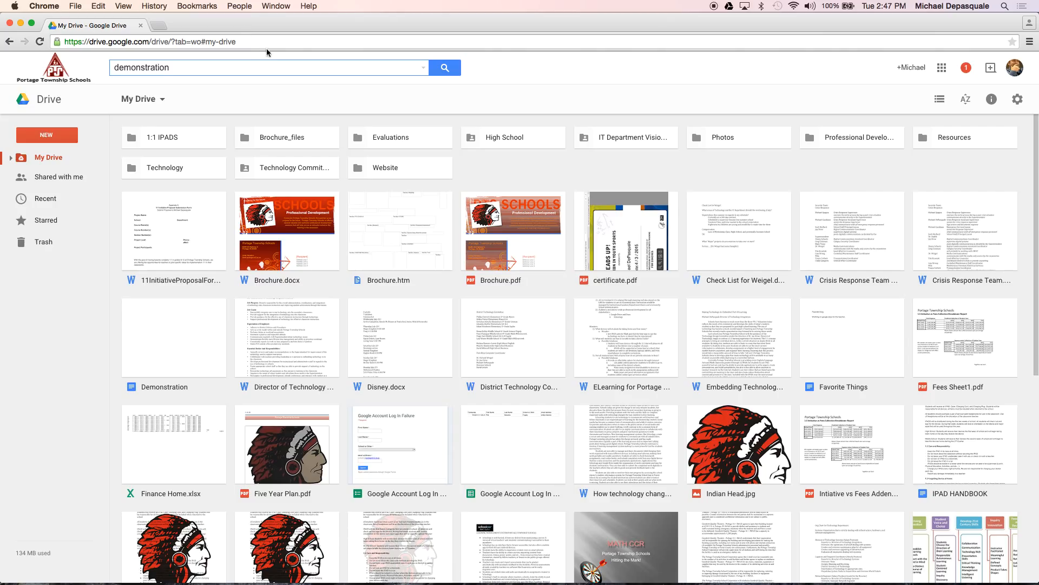
click(251, 67)
key(Return)
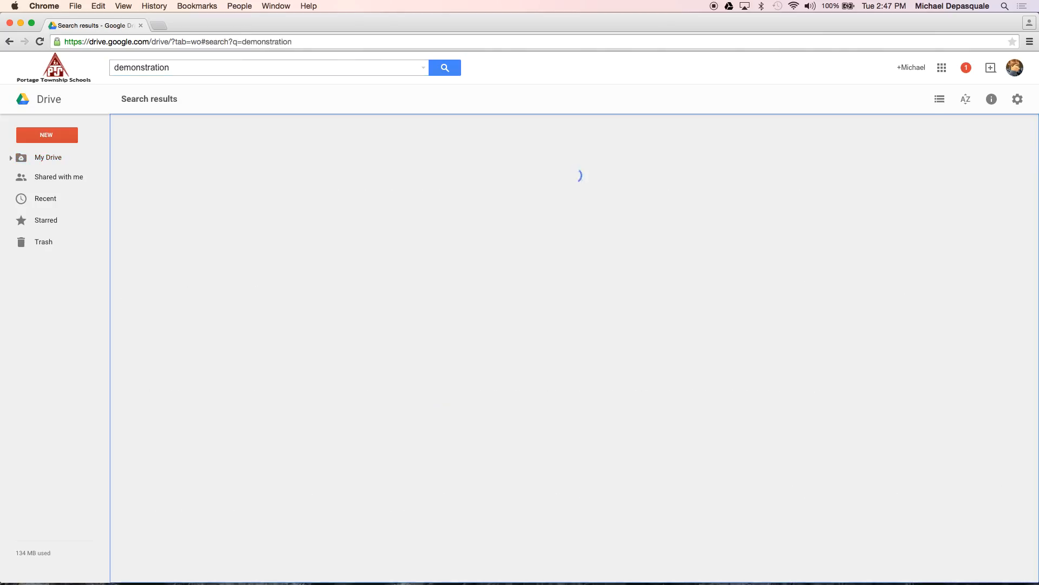
click(179, 175)
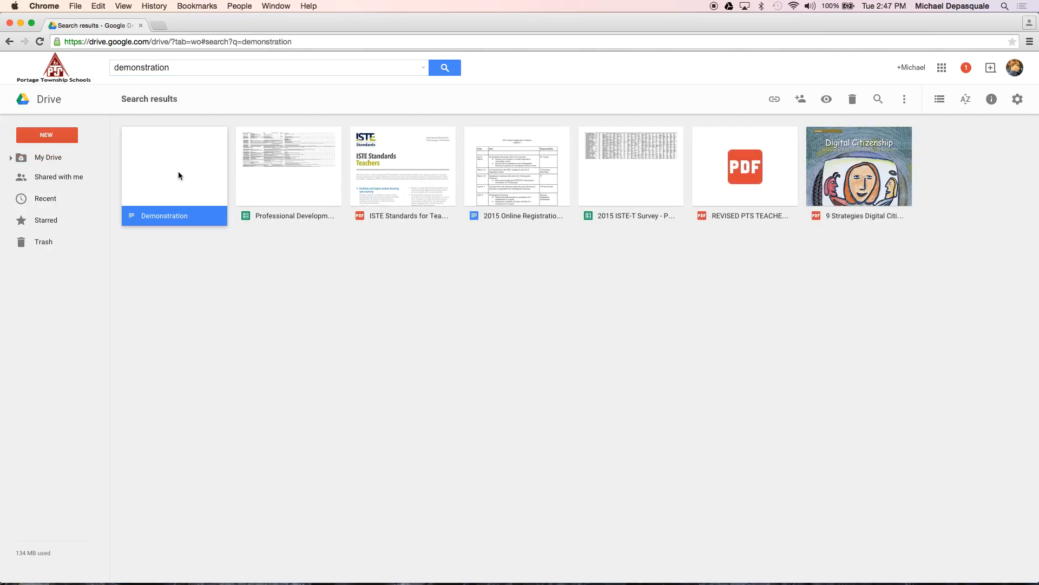
click(160, 228)
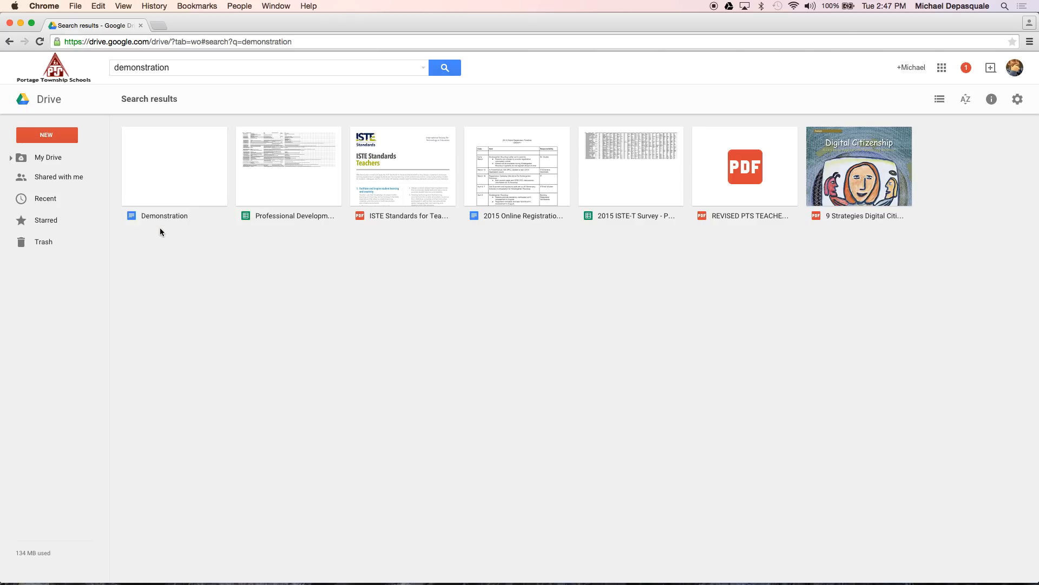
click(161, 219)
double_click(161, 220)
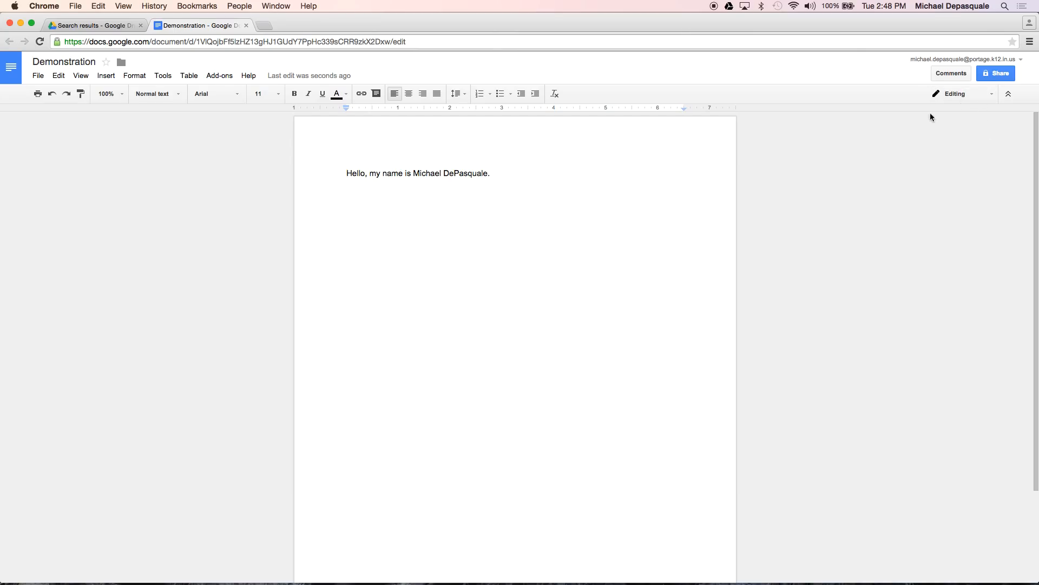
Add the colleague as a recipient in the Share dialog
click(996, 74)
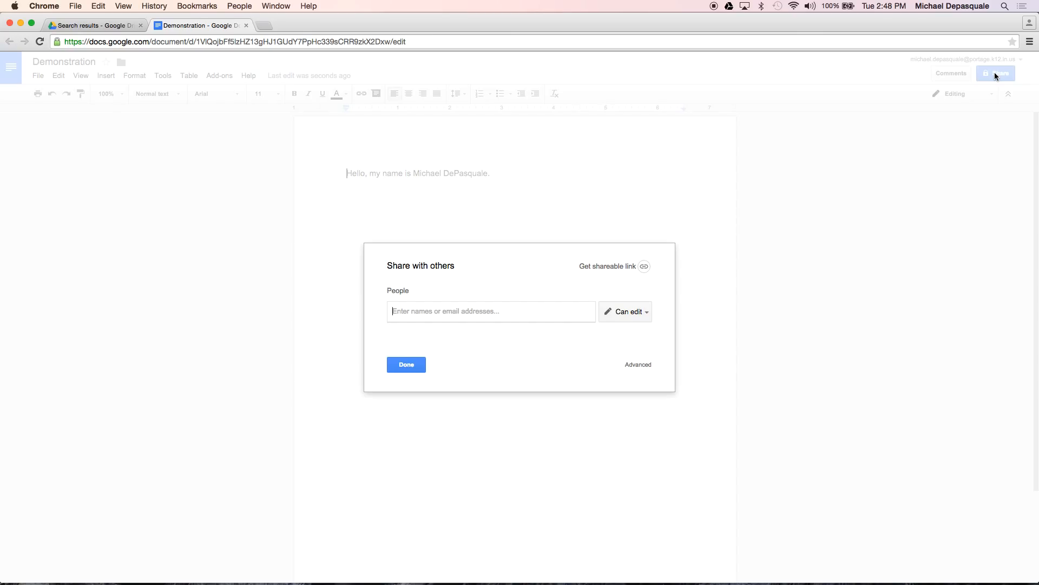
text(mikes)
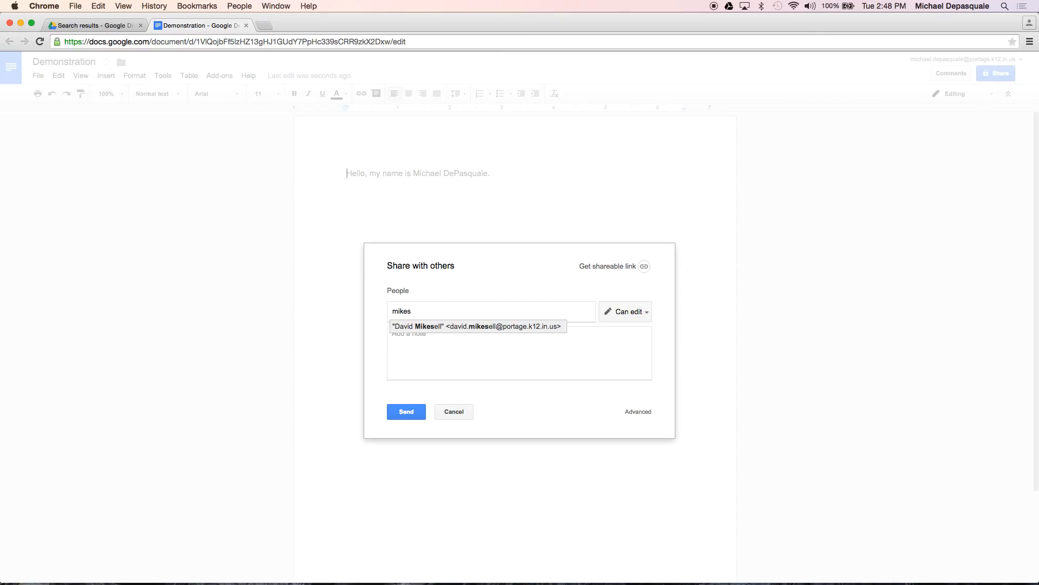
key(Return)
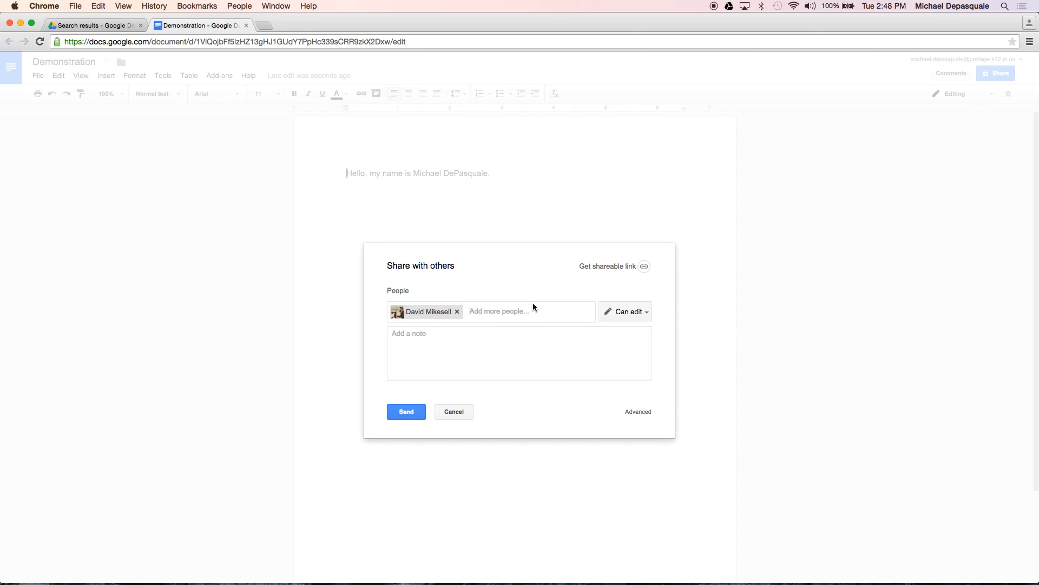
Add the note 'Please comment, I am sending this for a demonstration...' and keep Can edit access
click(540, 339)
text(Please comment)
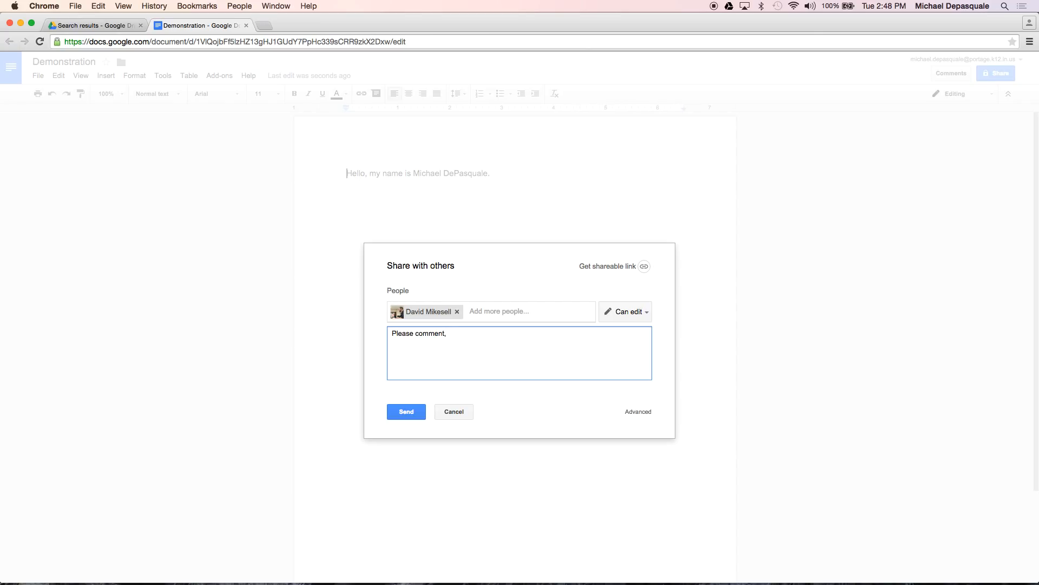
text(, I am sending this for a demonstration....)
click(648, 311)
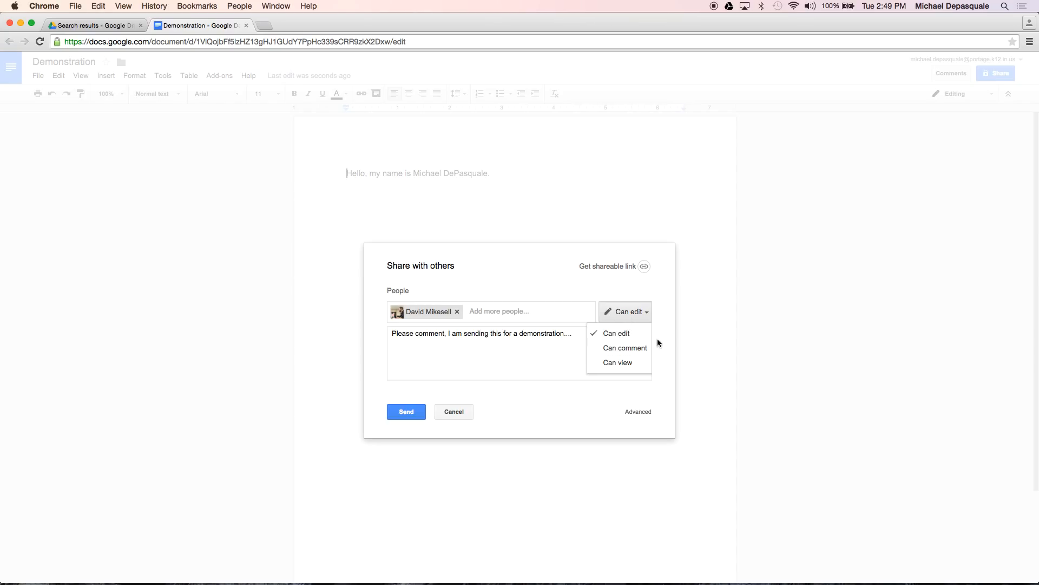
click(665, 380)
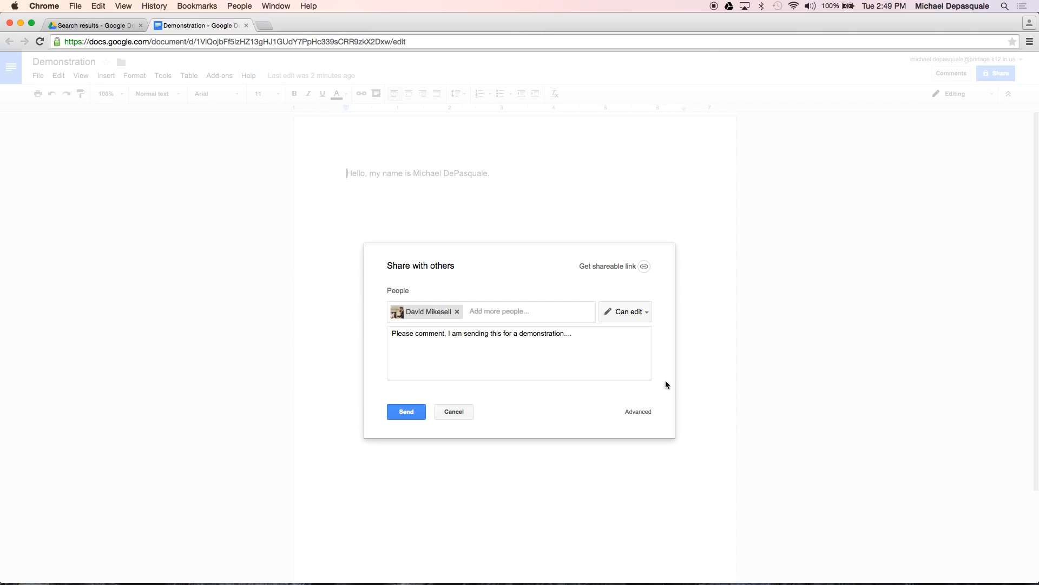
Enable view-only link sharing for Portage Township Schools and send the document to the colleague
click(615, 267)
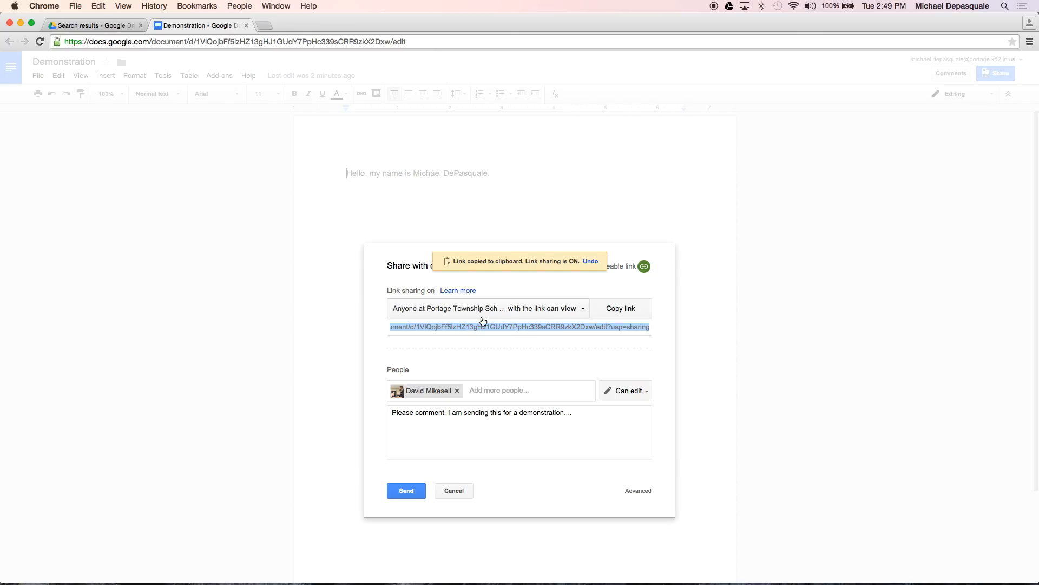
click(583, 313)
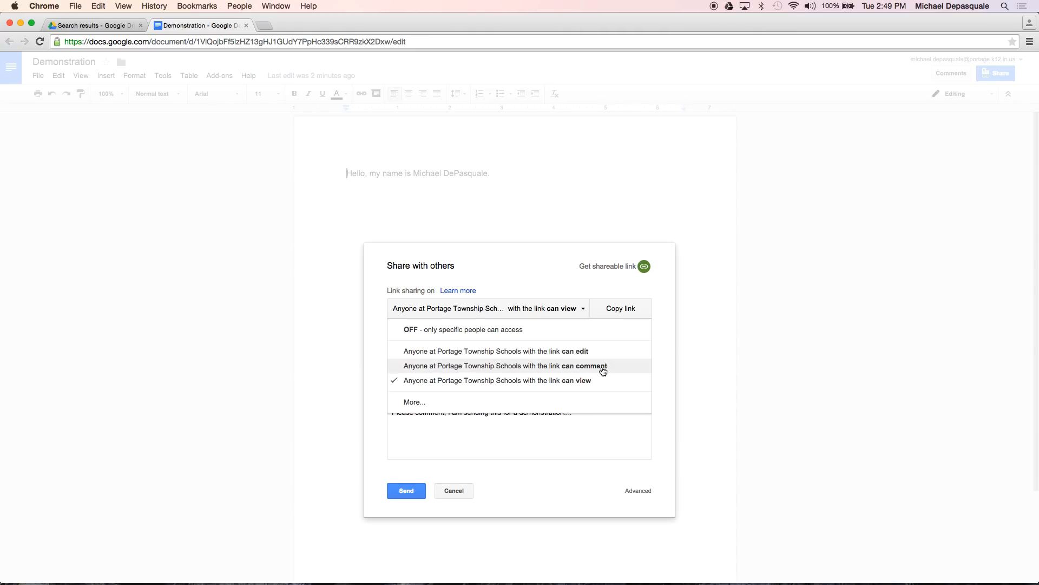
click(414, 402)
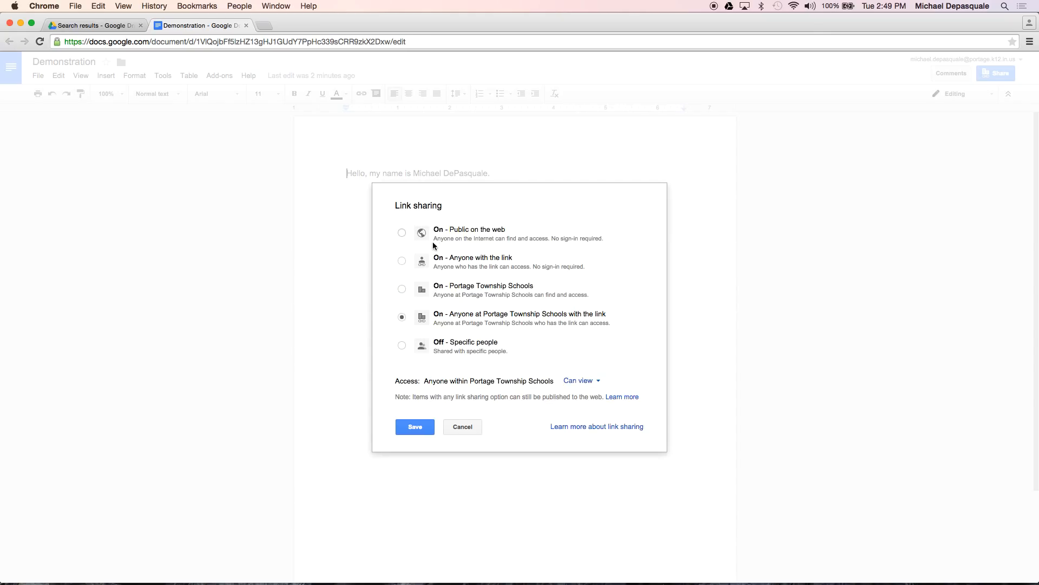
click(463, 427)
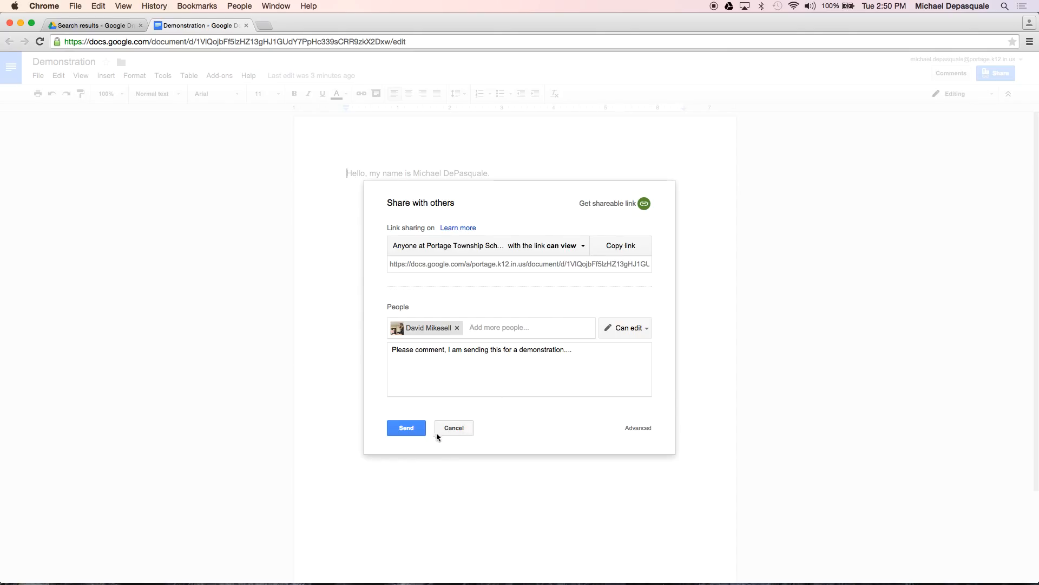
click(393, 432)
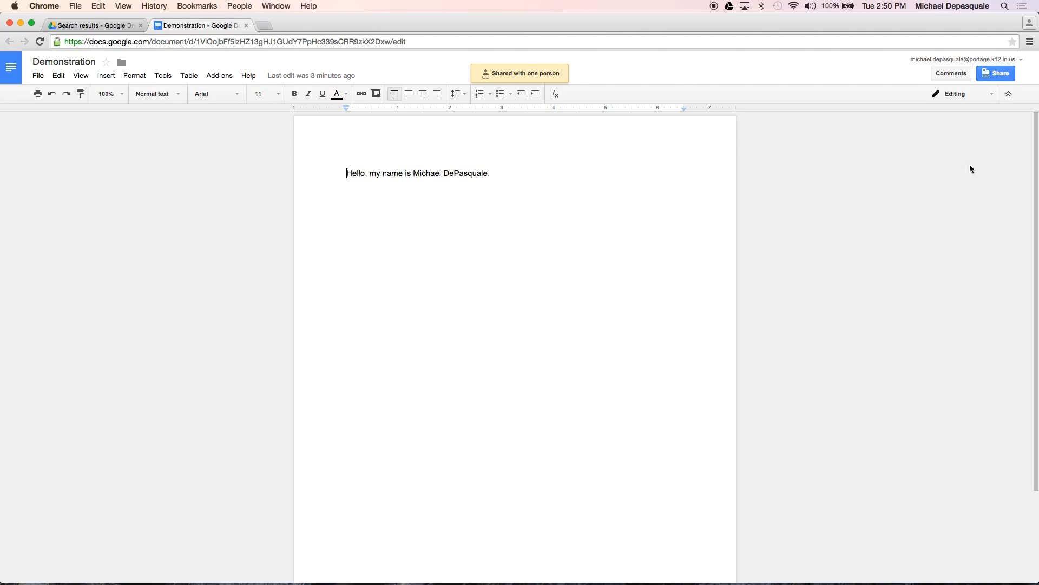
click(999, 78)
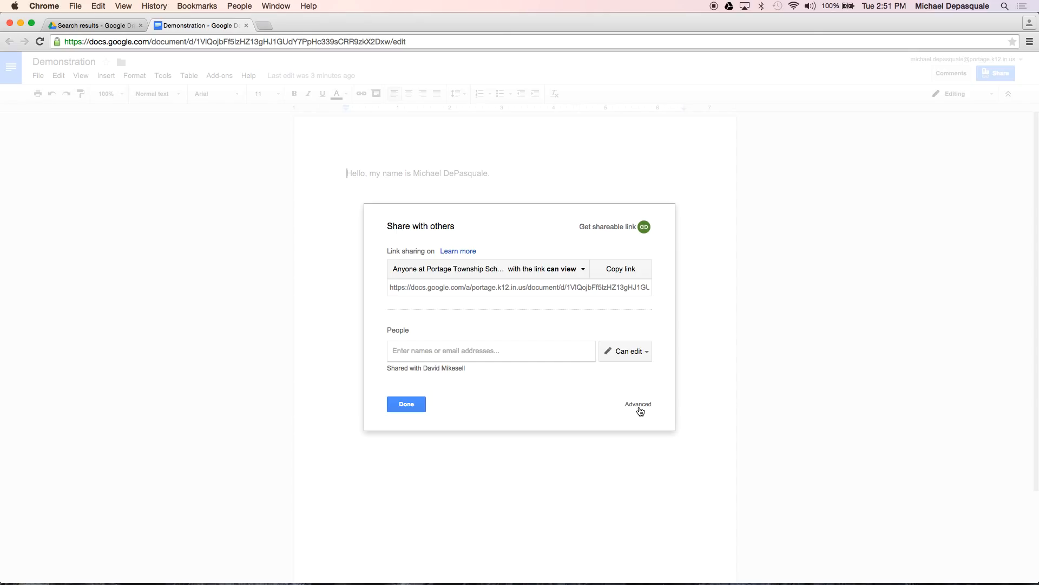
click(636, 407)
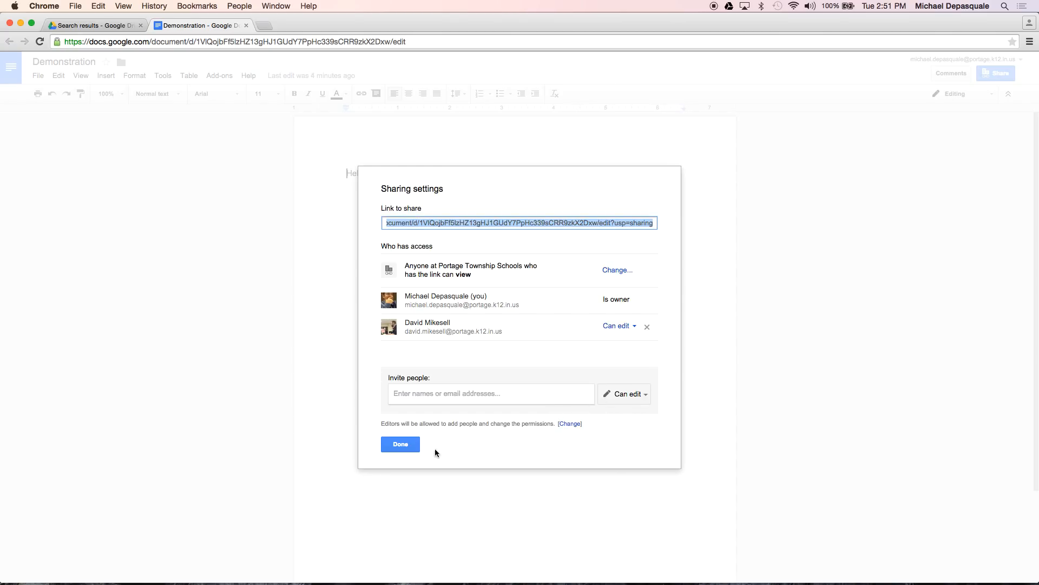
click(401, 445)
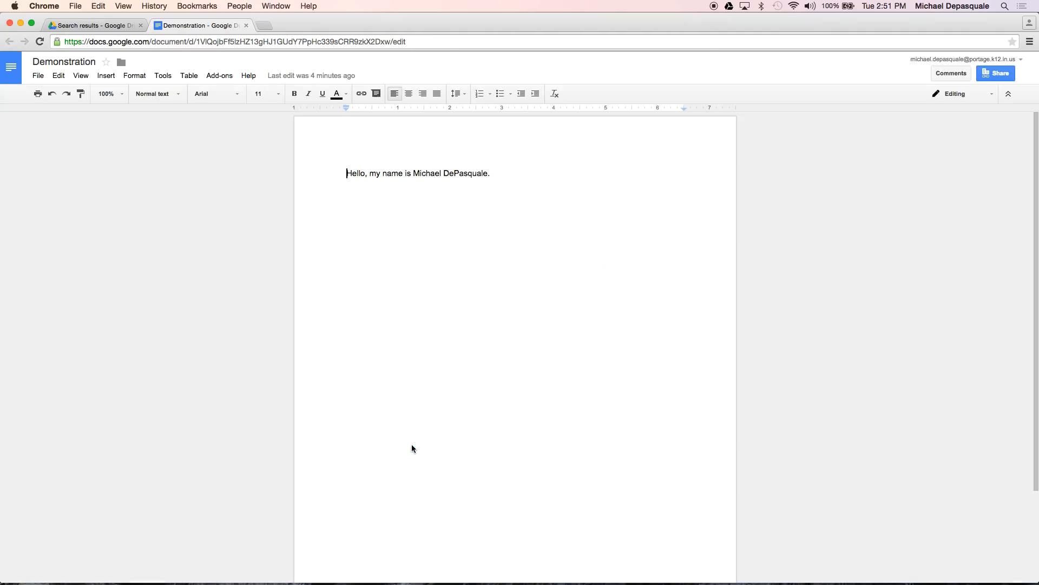
click(984, 103)
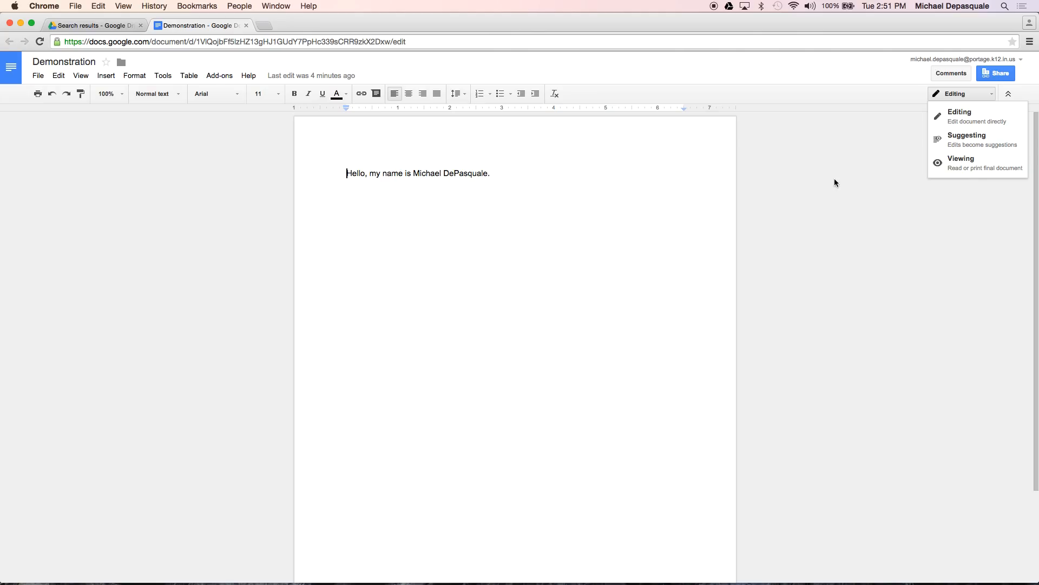
Replace the full first name at the end of the greeting line with the author's short nickname
click(962, 128)
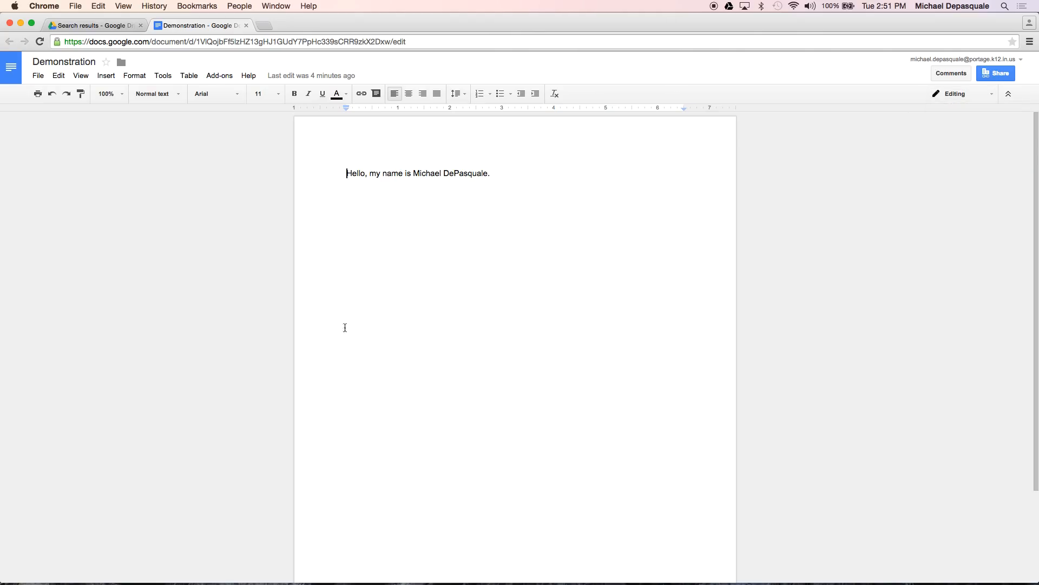
click(511, 186)
key(BackSpace)
key(BackSpace)
key(BackSpace)
key(BackSpace)
key(BackSpace)
key(BackSpace)
key(BackSpace)
key(BackSpace)
key(BackSpace)
key(BackSpace)
key(BackSpace)
key(BackSpace)
key(BackSpace)
key(BackSpace)
key(BackSpace)
key(BackSpace)
key(BackSpace)
text(ke DePasquale)
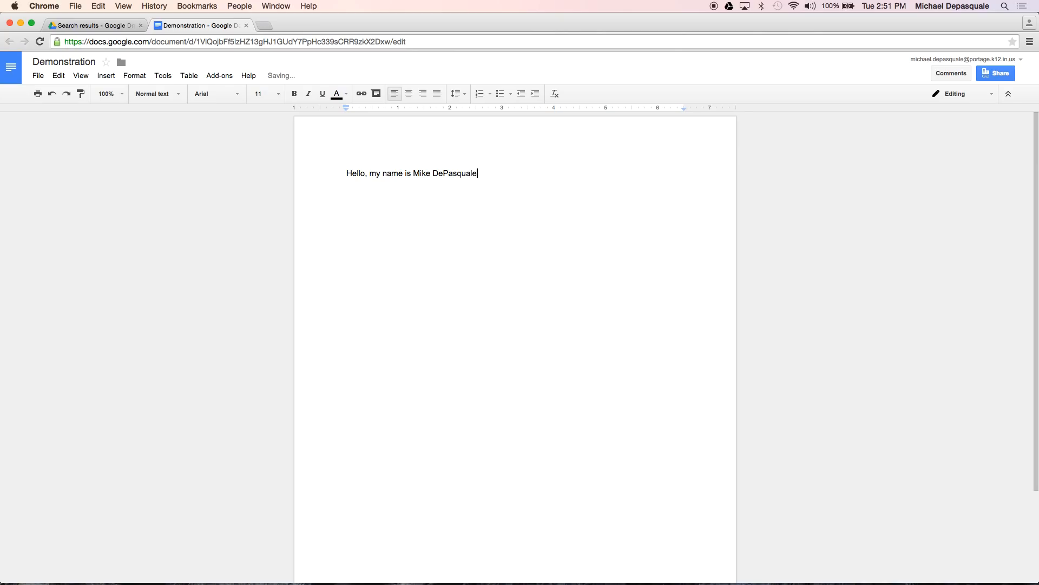
text(.)
click(988, 95)
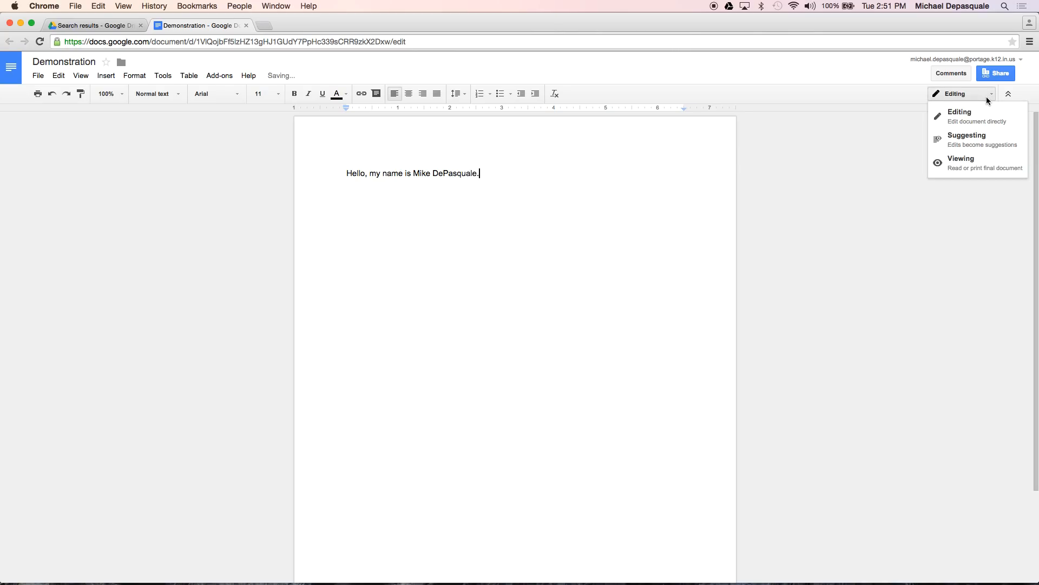
In Suggesting mode, add a second sentence recommending the author's full first name, then accept it
click(979, 146)
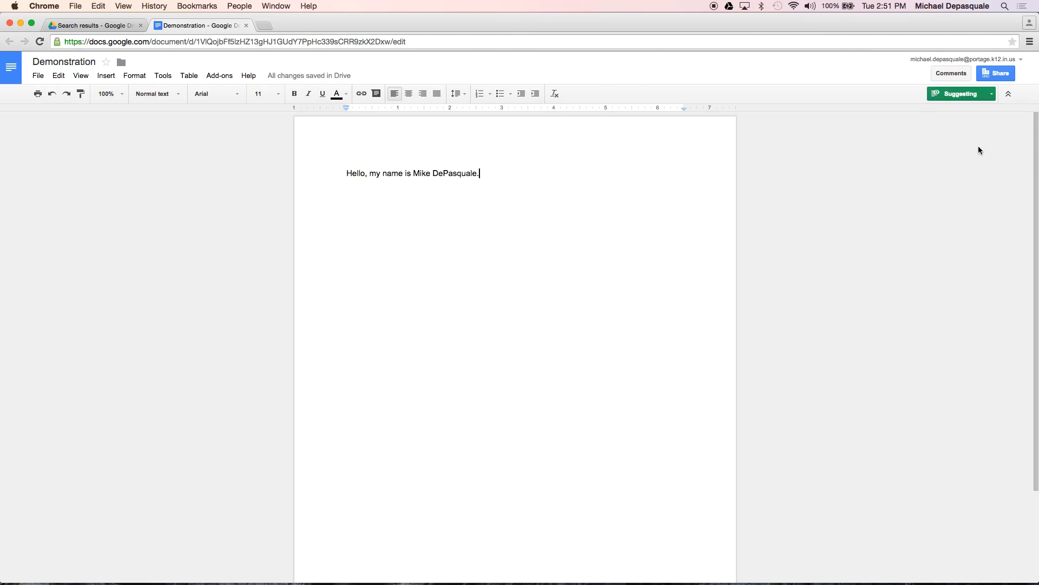
key(Return)
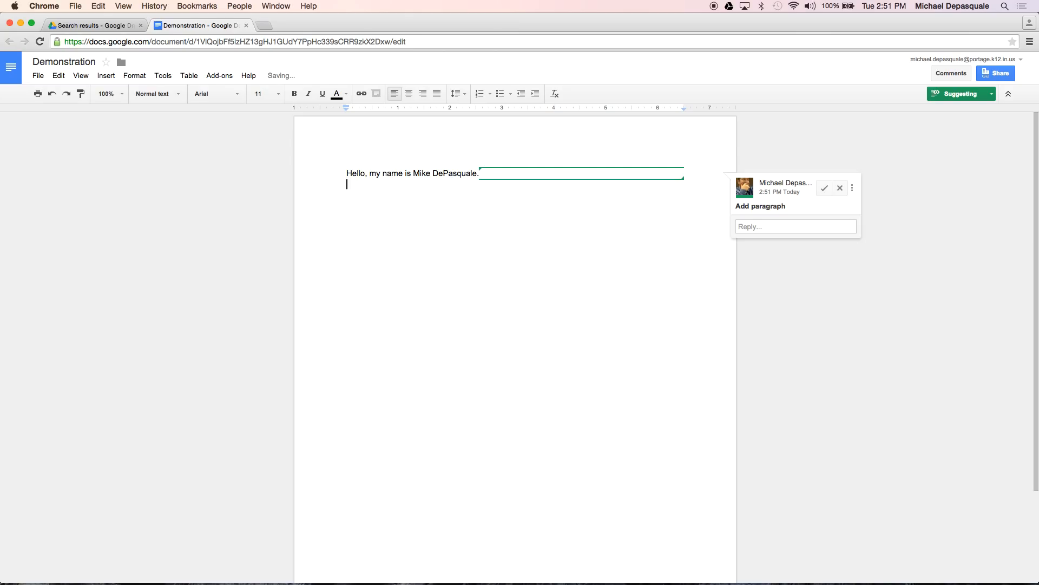
key(BackSpace)
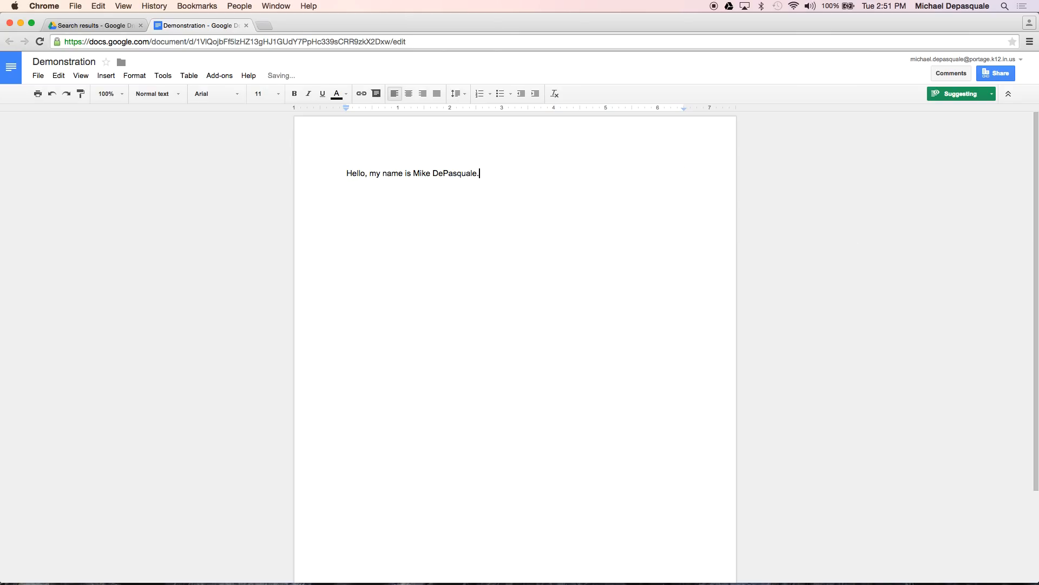
text(I would s)
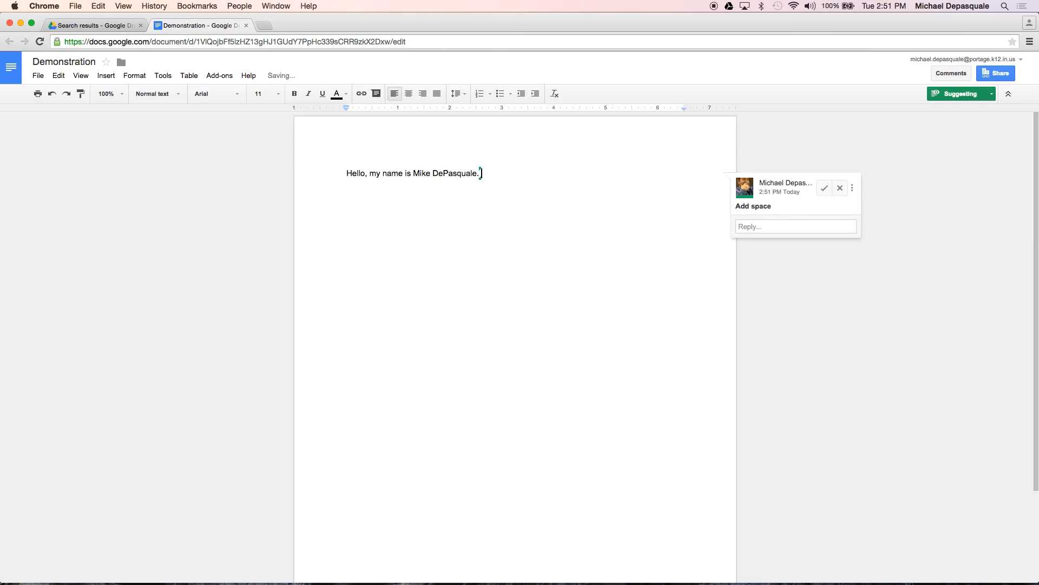
text(ugg)
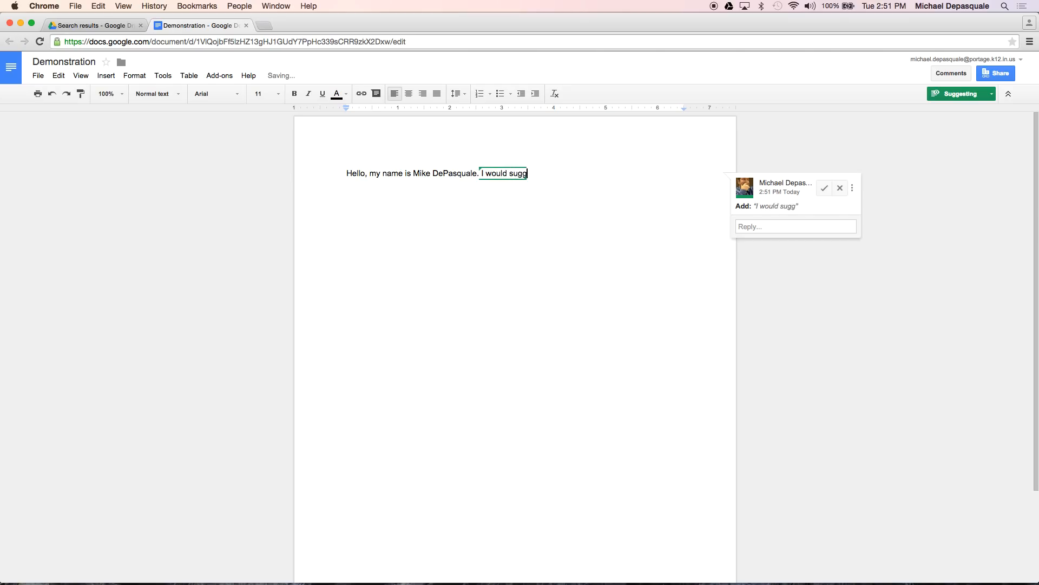
text(est using Michael.)
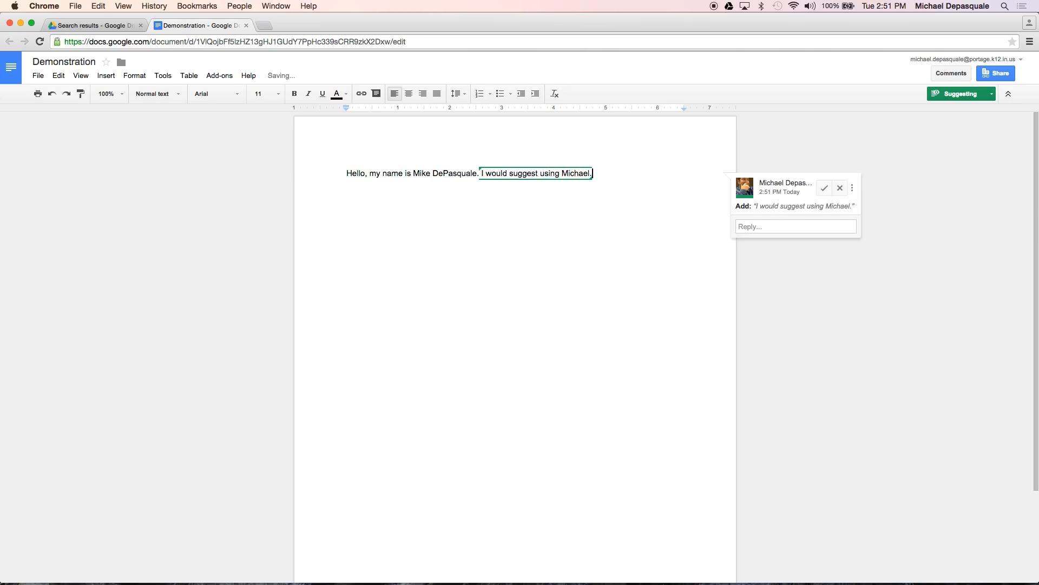
key(Return)
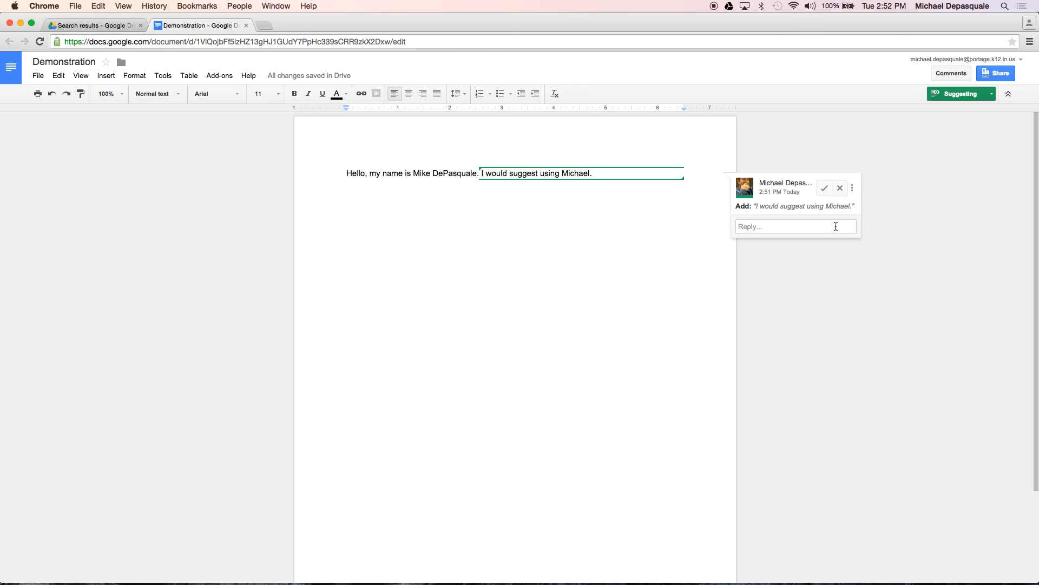
click(825, 187)
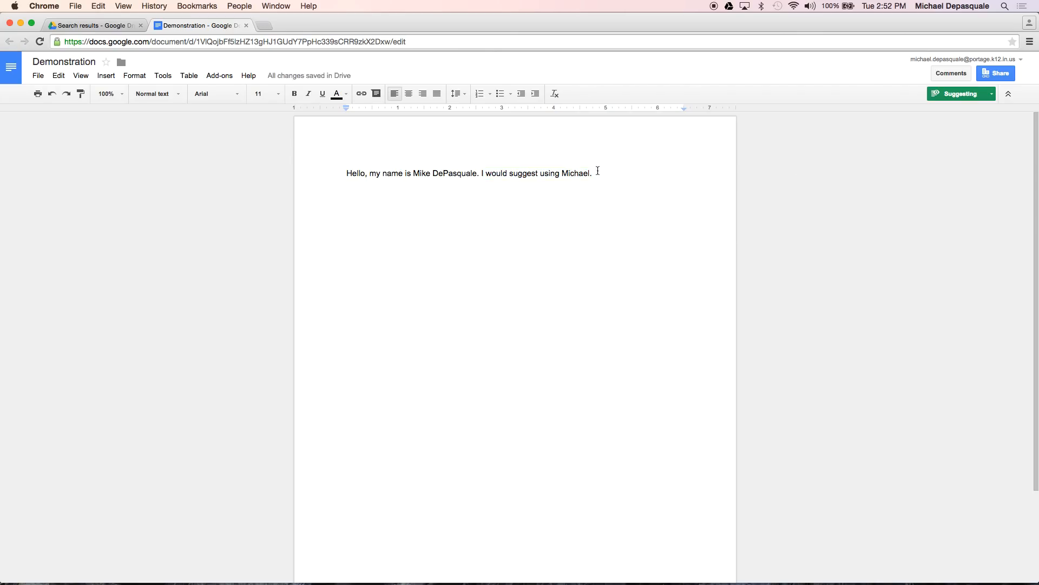
drag(594, 173, 479, 179)
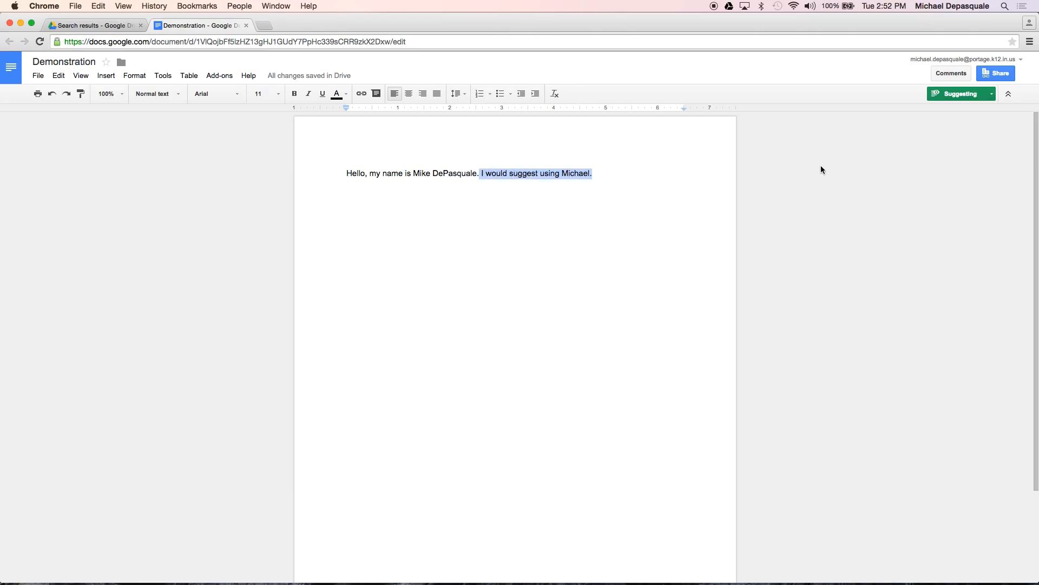
Post the comment 'That is a good idea' on the selected second sentence
click(992, 95)
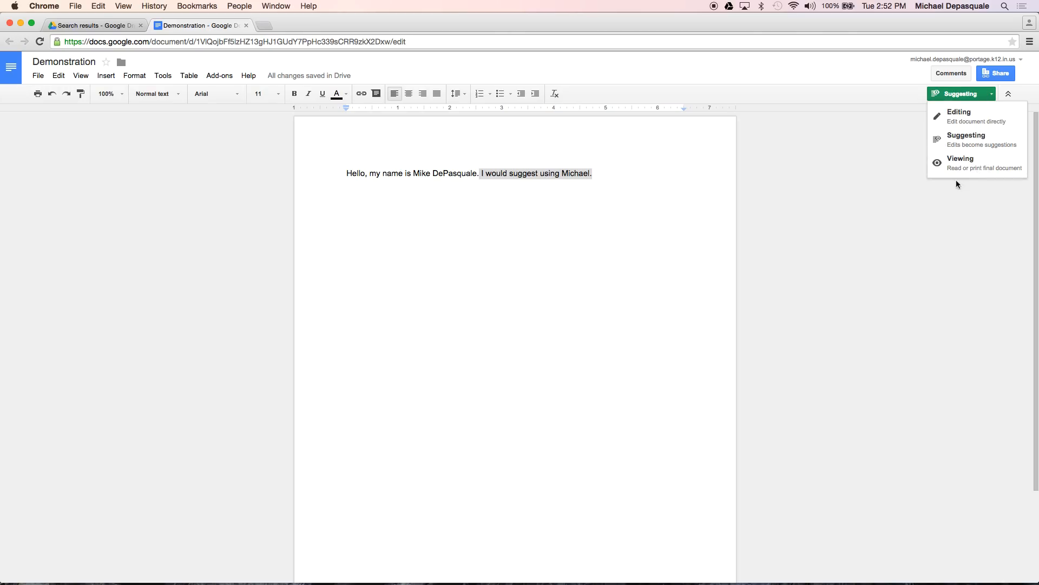
click(952, 73)
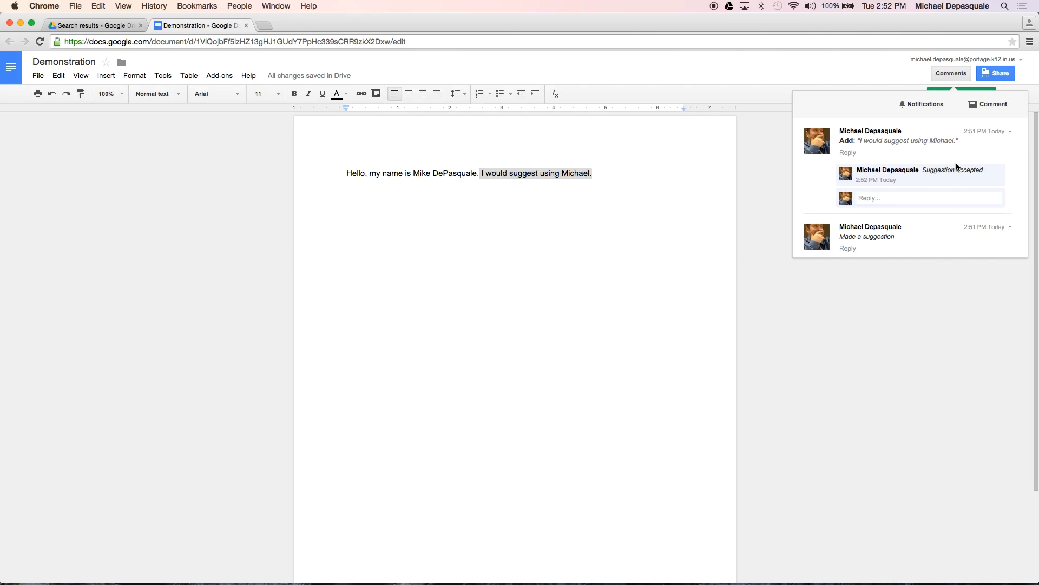
click(992, 103)
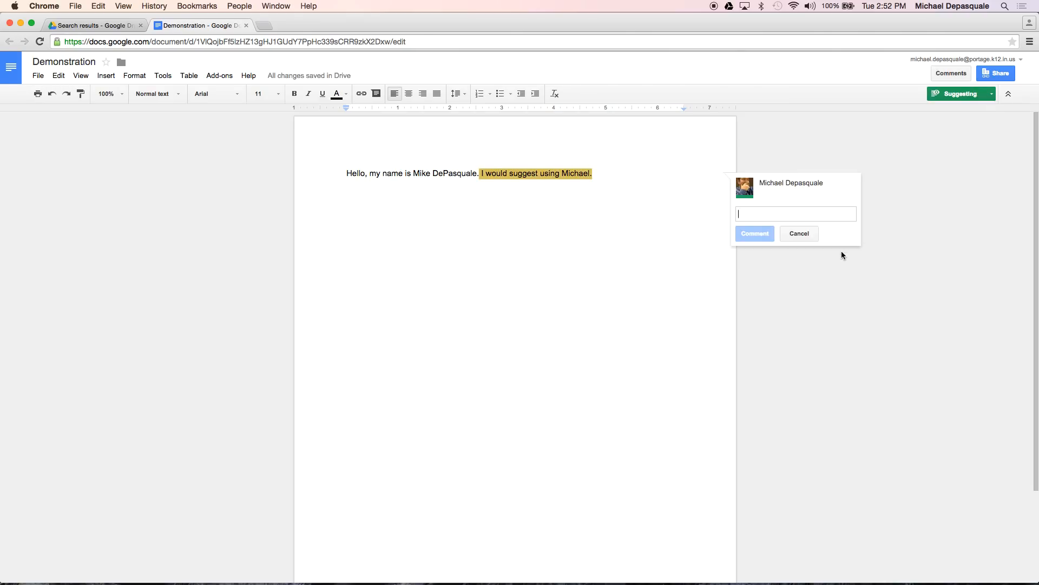
text(That is a good idea)
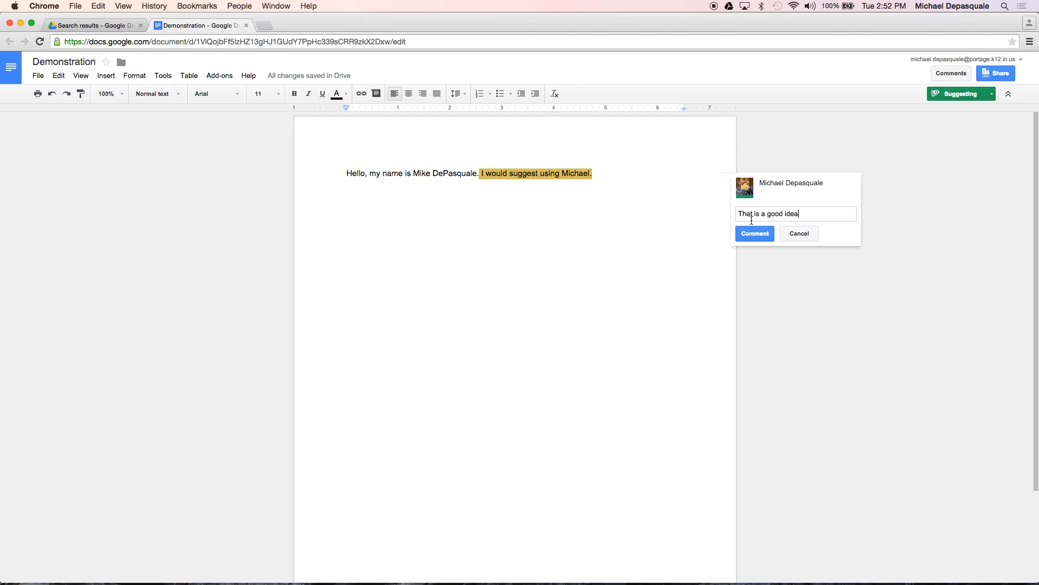
click(751, 239)
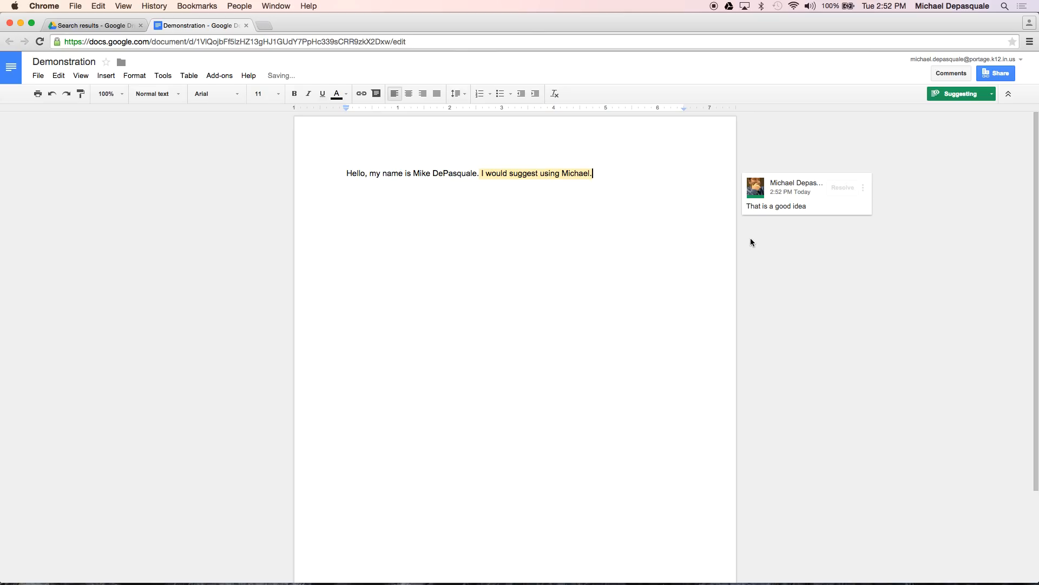
Resolve the 'That is a good idea' comment on the second sentence
click(456, 189)
click(453, 174)
double_click(461, 230)
click(544, 171)
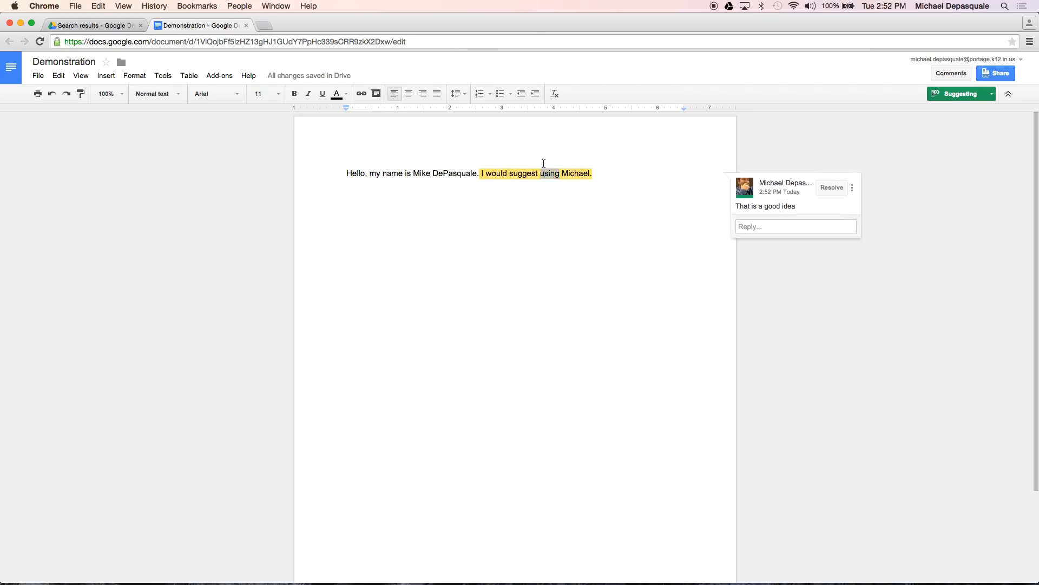
click(532, 185)
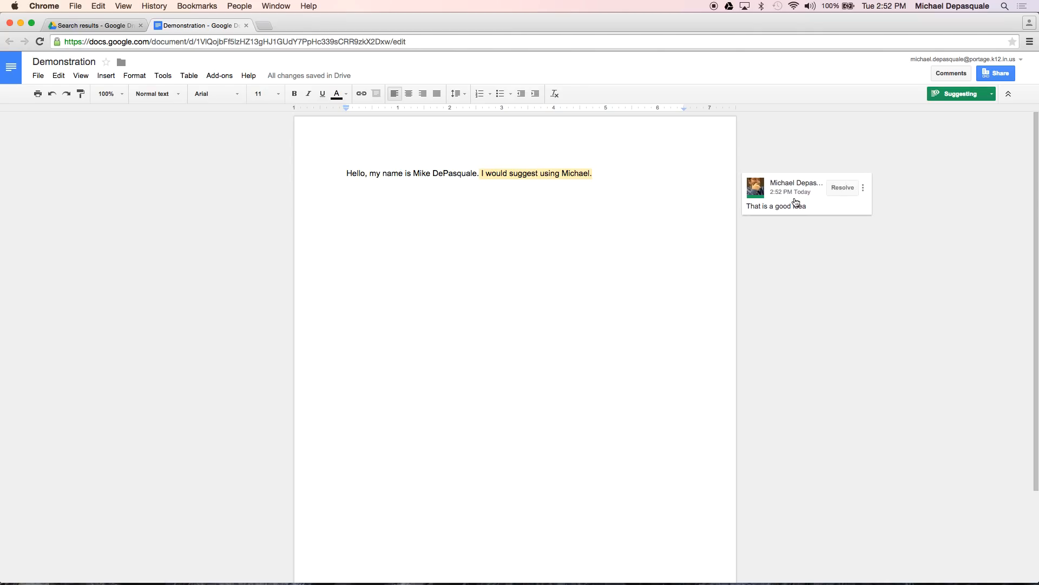
click(852, 194)
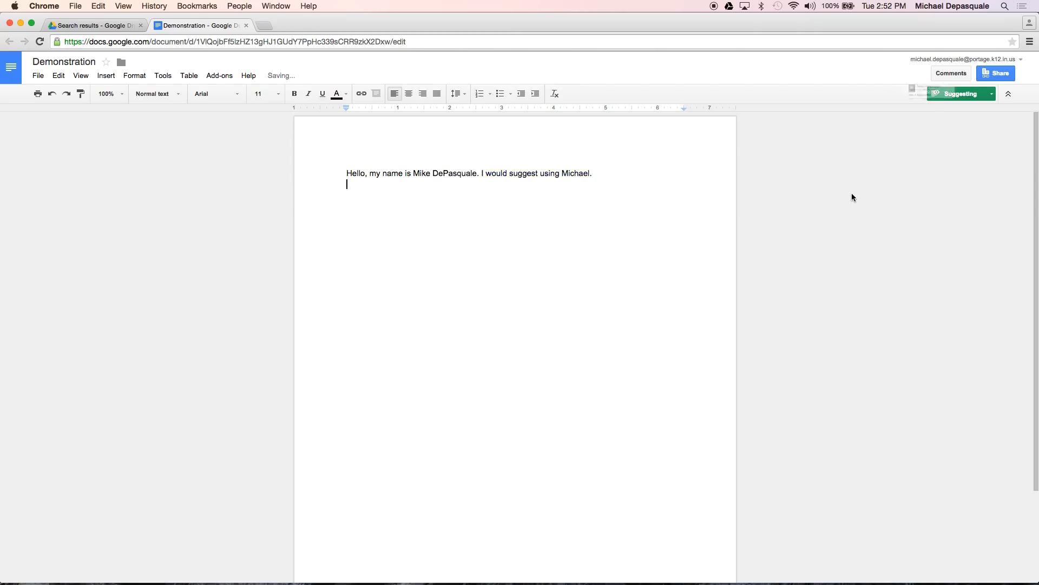
Check the comment history shows the comment resolved, then close the Demonstration document
click(952, 73)
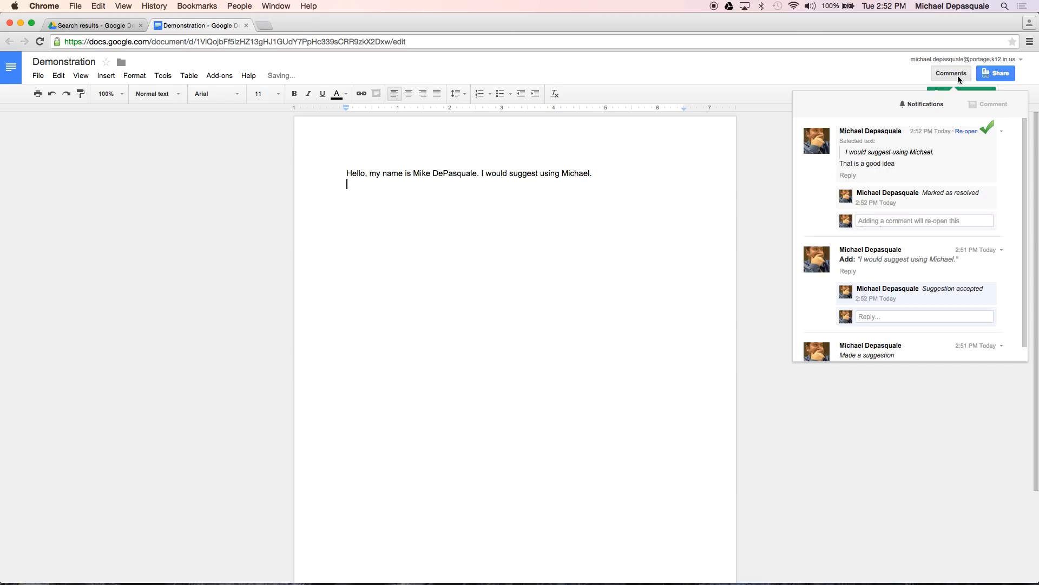
scroll(911, 290, down, 1)
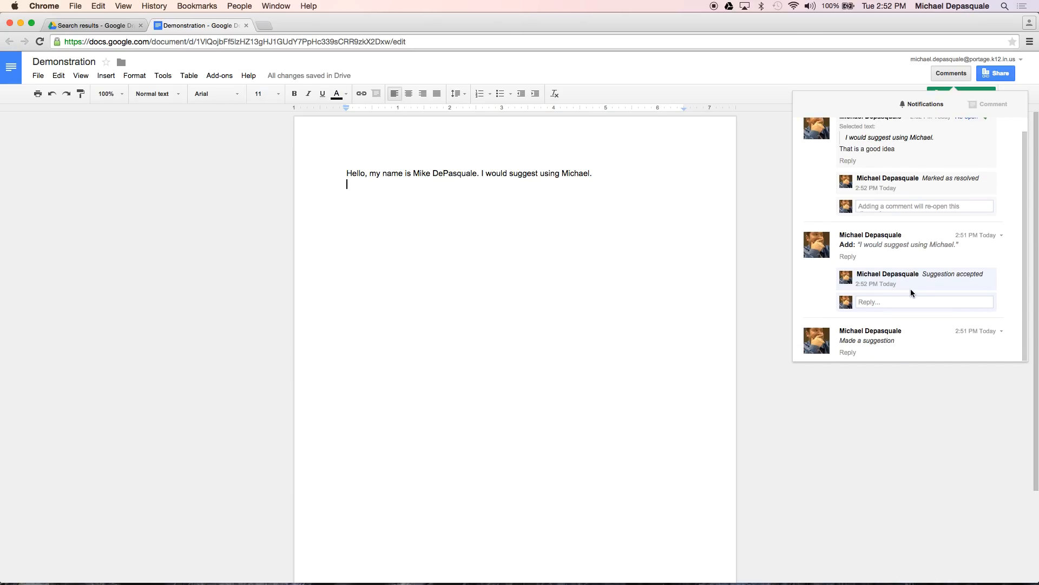
scroll(906, 133, up, 1)
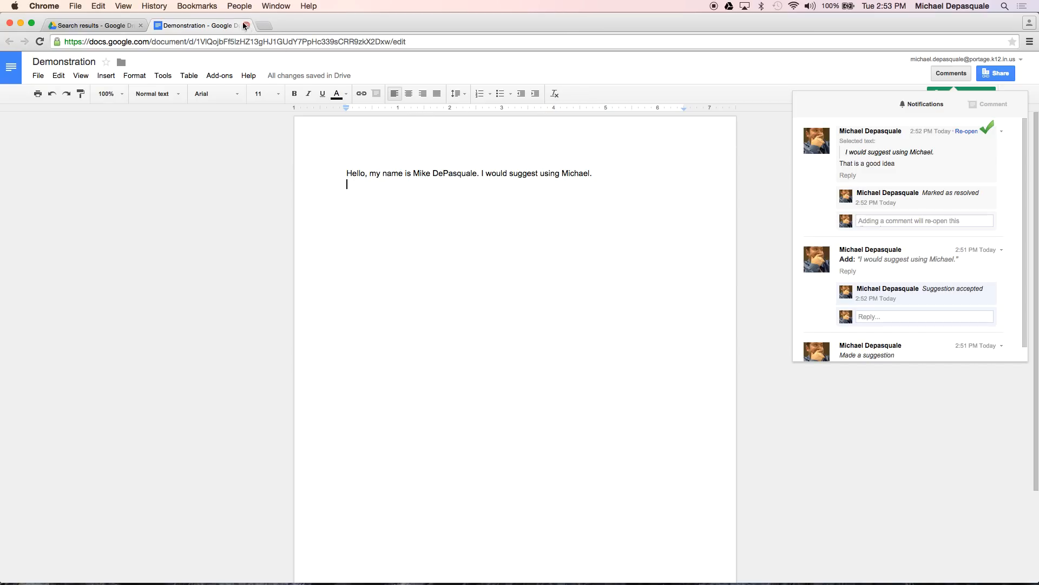
click(245, 25)
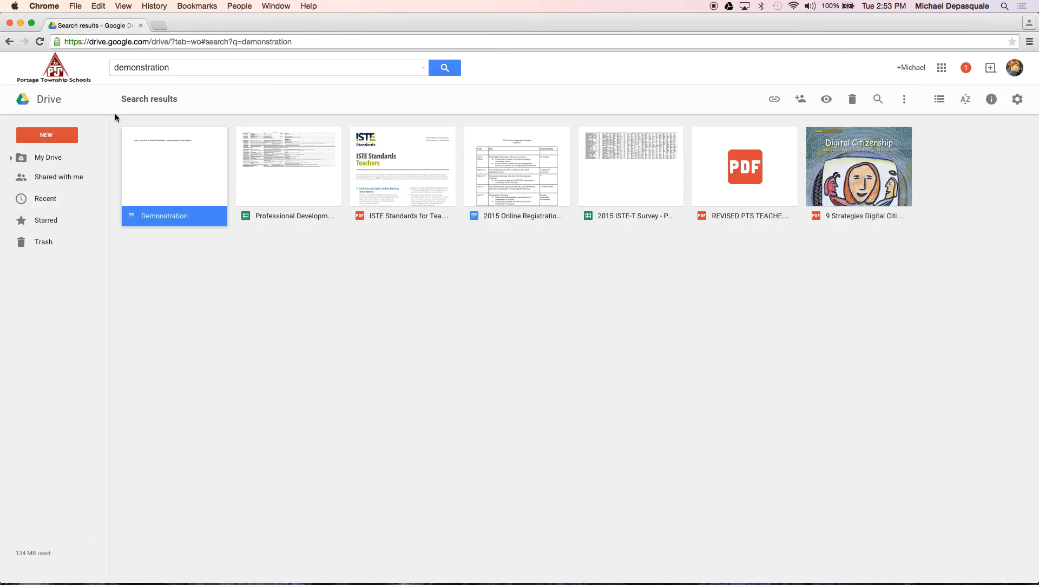
From My Drive, open the Technology Committee Shared folder and its 'Agenda for 01/28/2015 and Comments' document
click(48, 109)
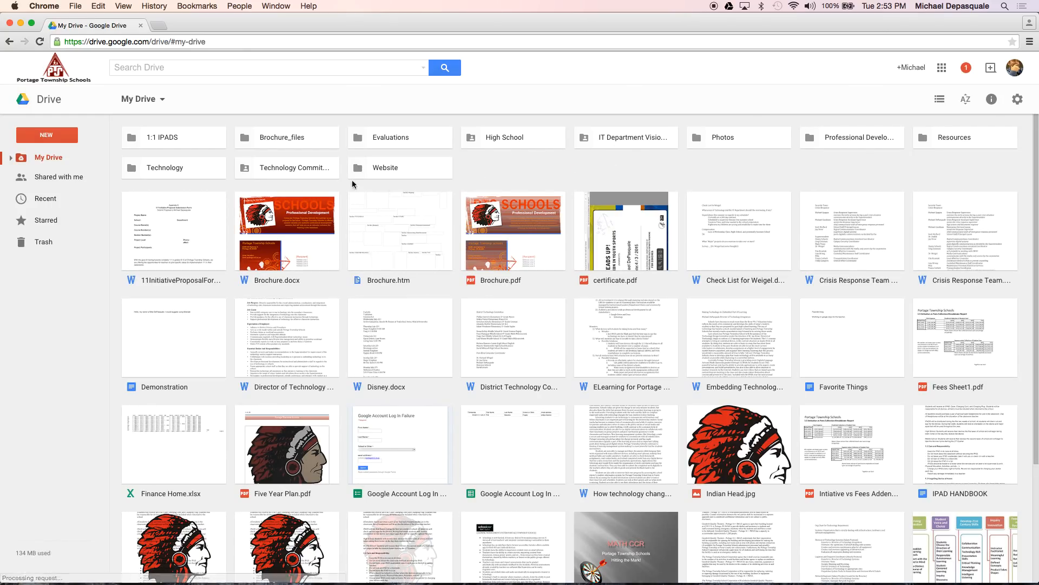
double_click(316, 171)
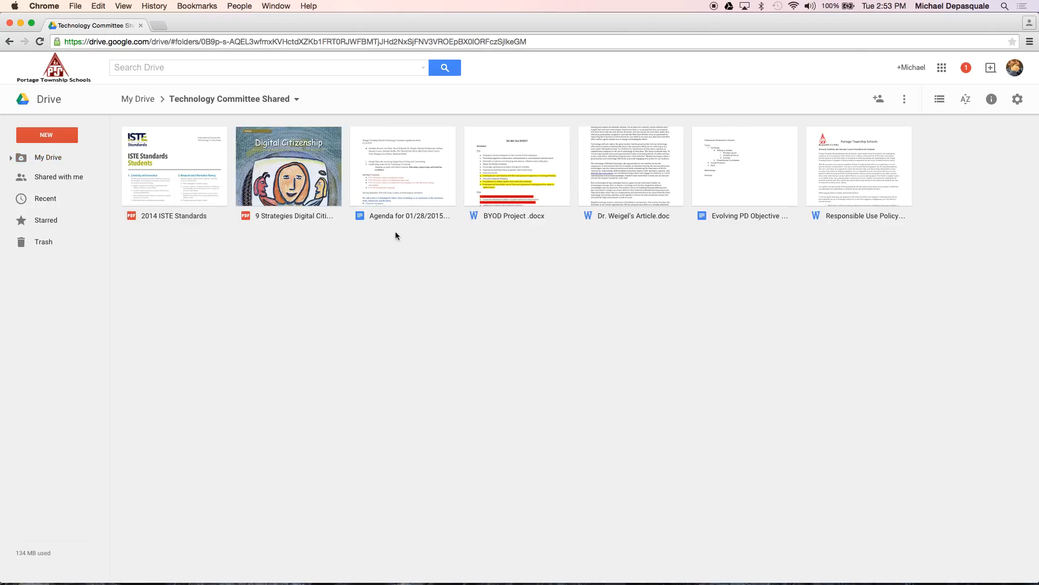
double_click(413, 194)
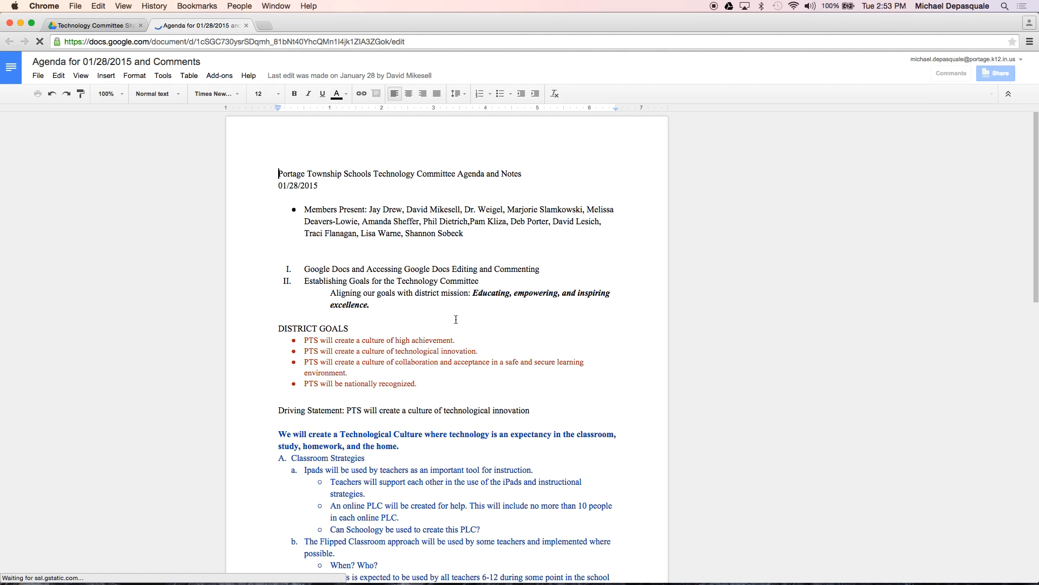
scroll(467, 394, down, 3)
scroll(467, 394, down, 15)
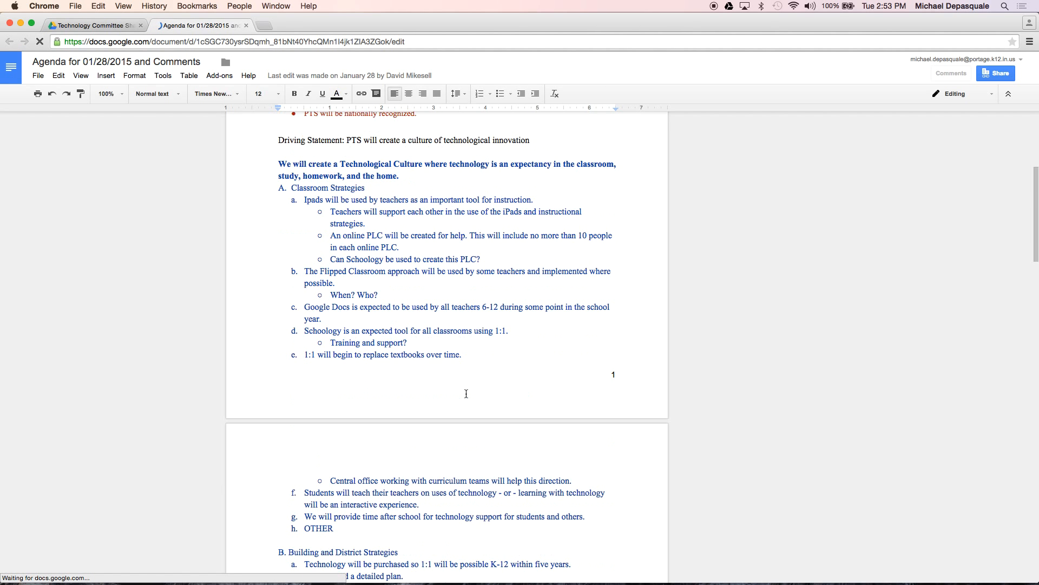
scroll(467, 393, down, 20)
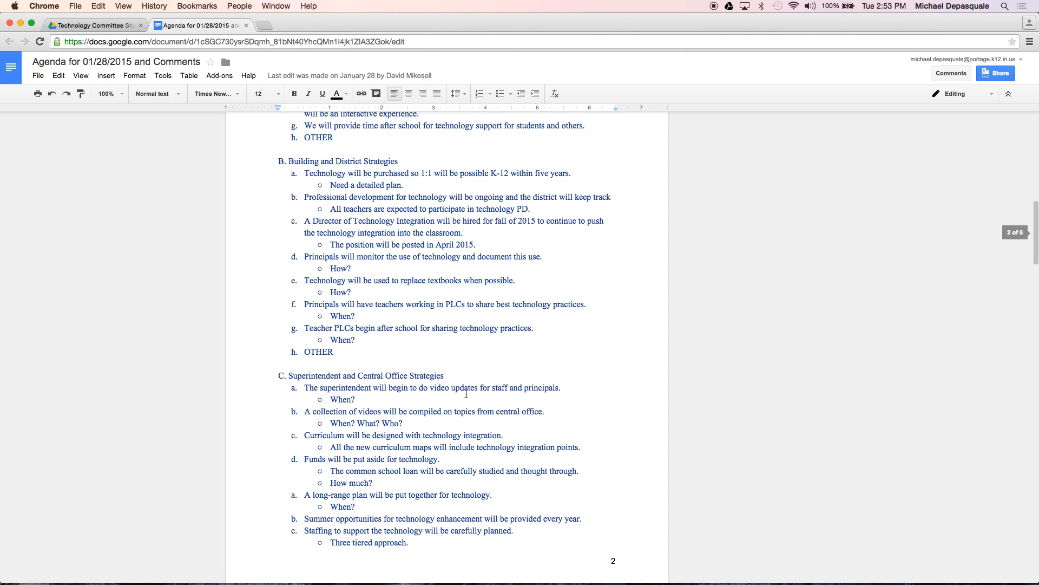
scroll(467, 393, down, 20)
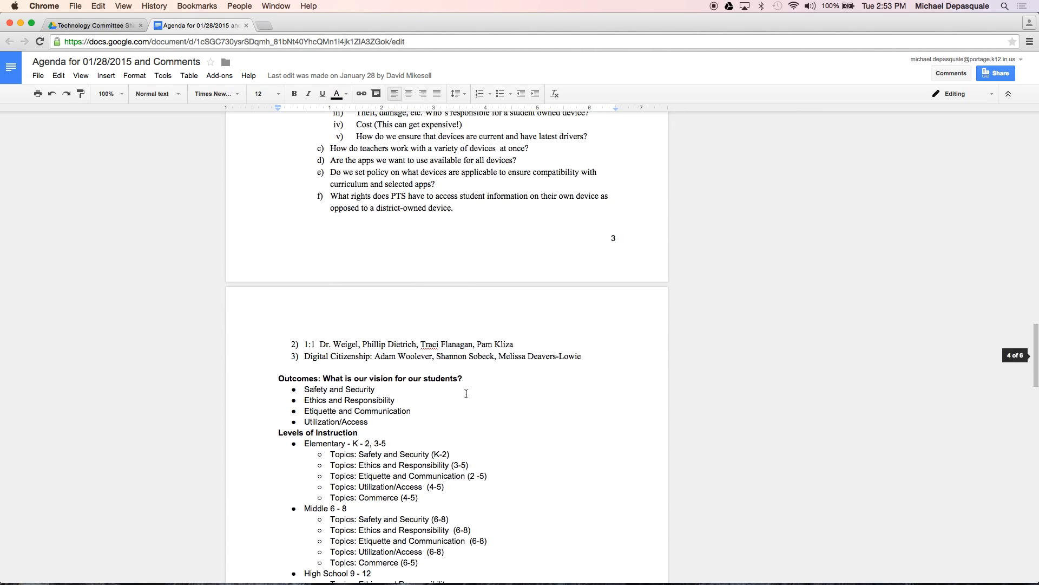
scroll(467, 394, down, 8)
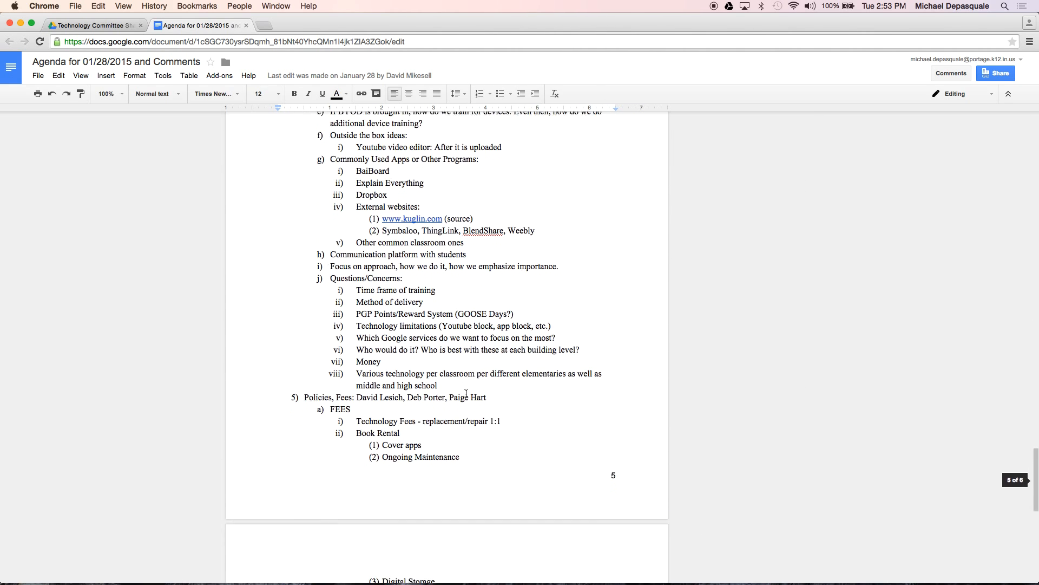
scroll(466, 393, down, 7)
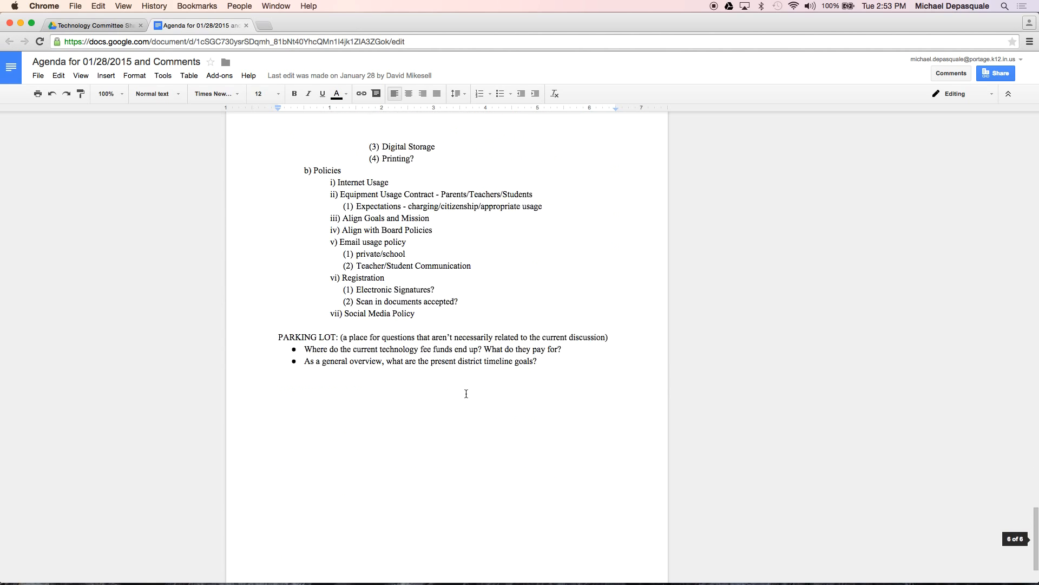
scroll(466, 394, up, 12)
scroll(466, 394, up, 20)
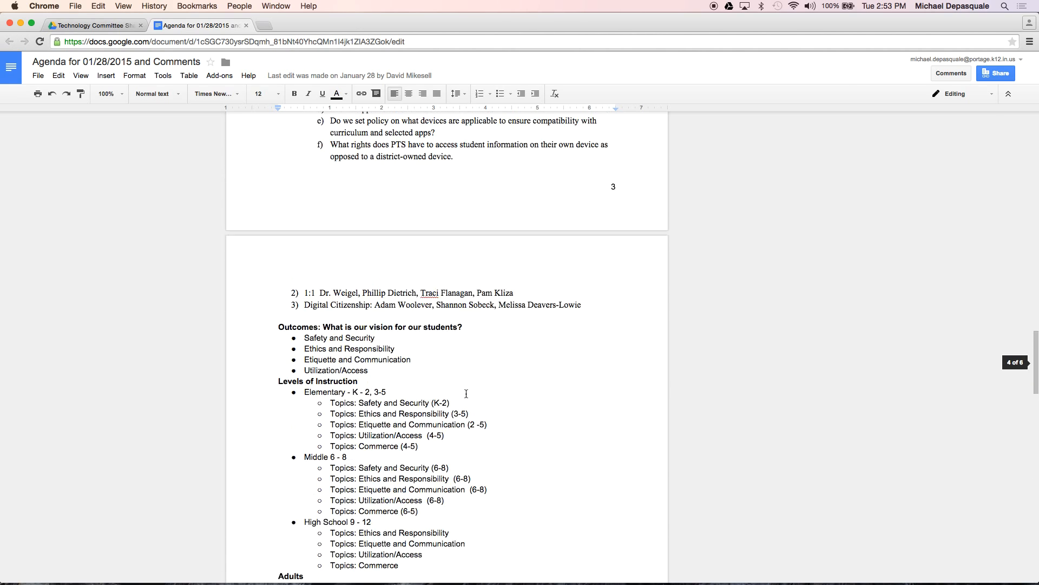
scroll(467, 393, up, 7)
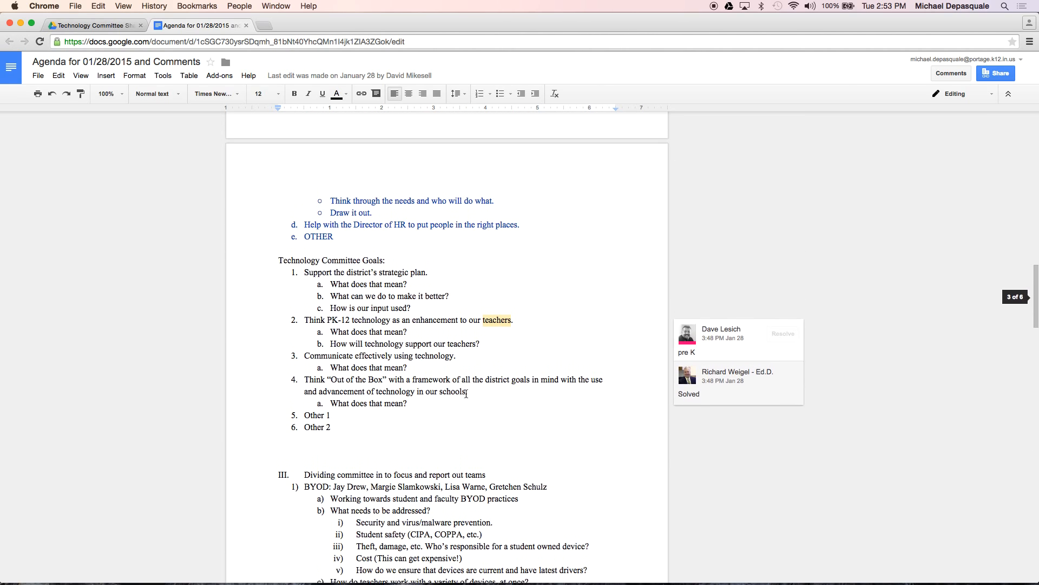
scroll(466, 394, up, 15)
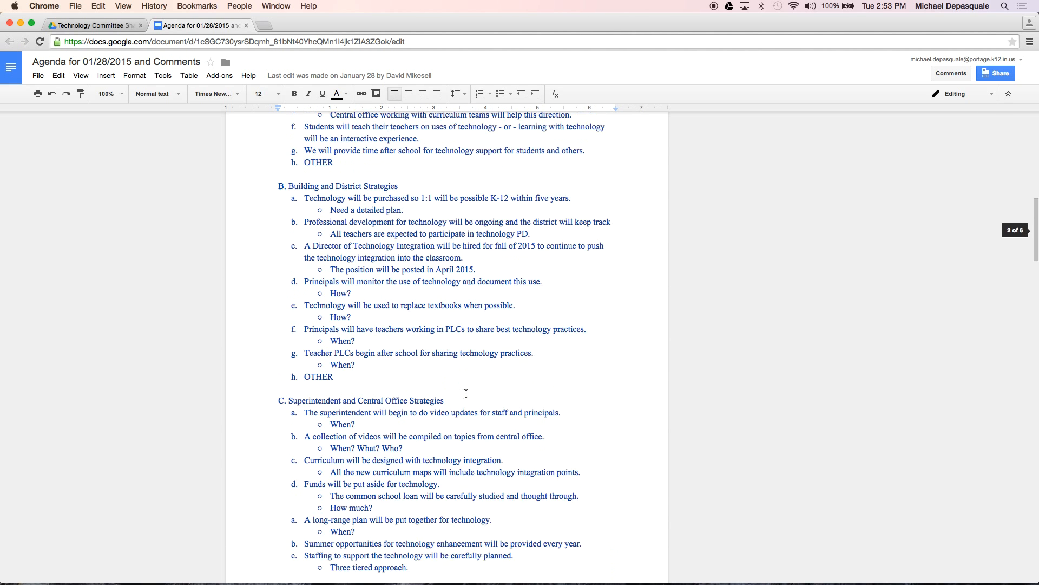
scroll(466, 394, up, 3)
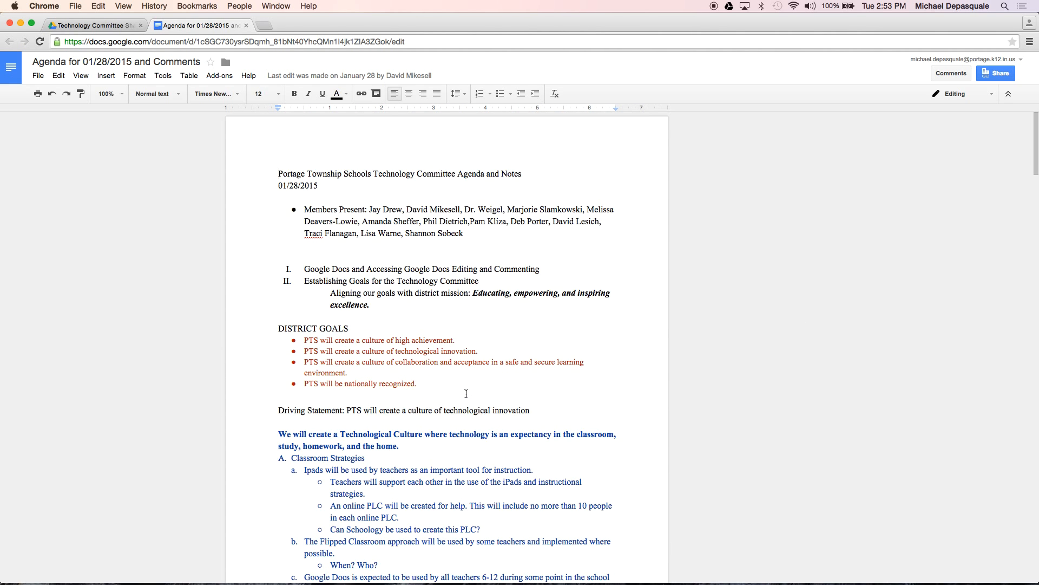
scroll(357, 473, down, 20)
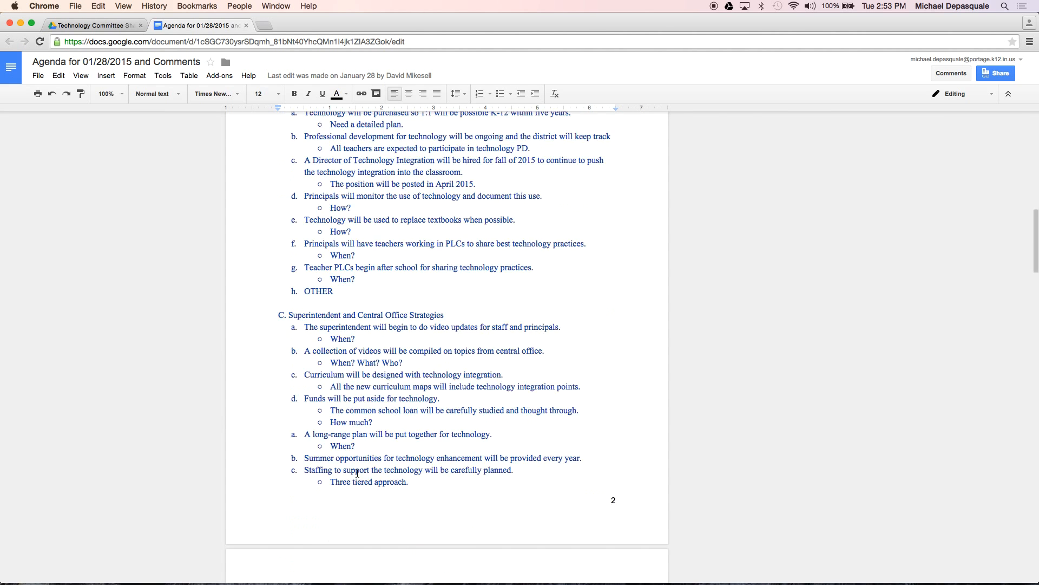
click(247, 27)
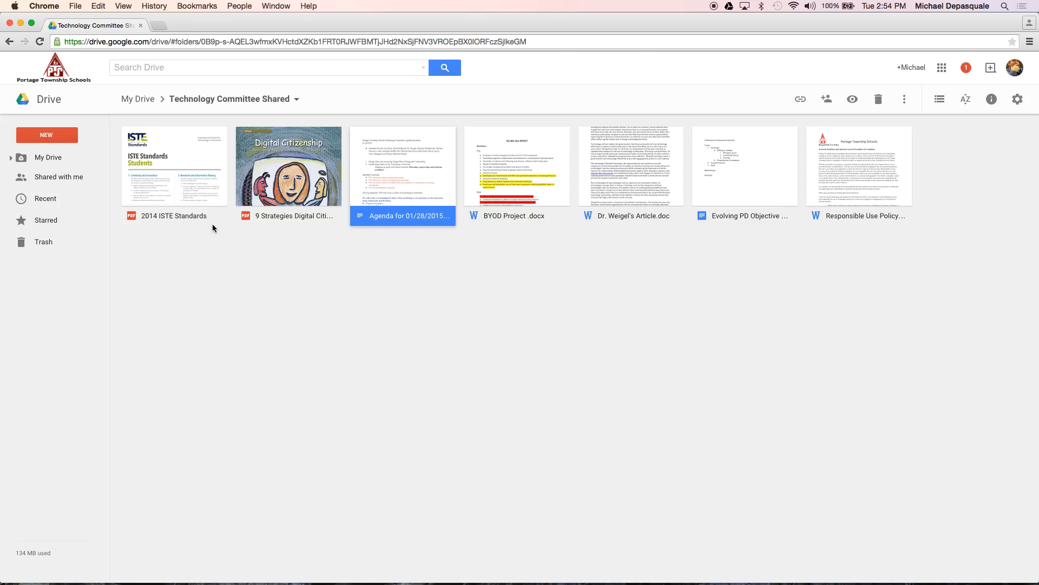
Return to My Drive, look over the NEW menu's create options, then show Shared with me
click(47, 108)
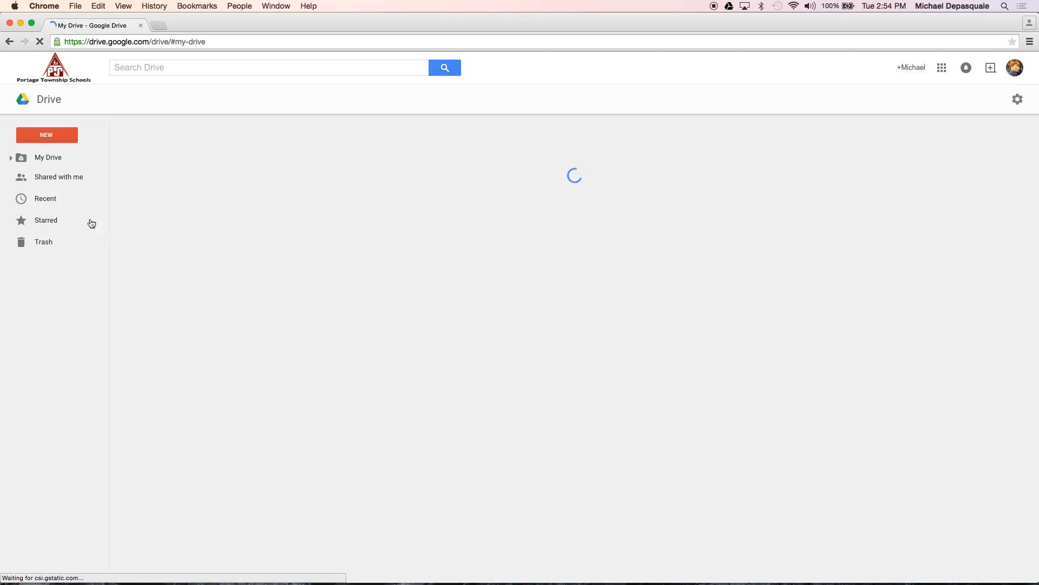
click(48, 138)
click(48, 137)
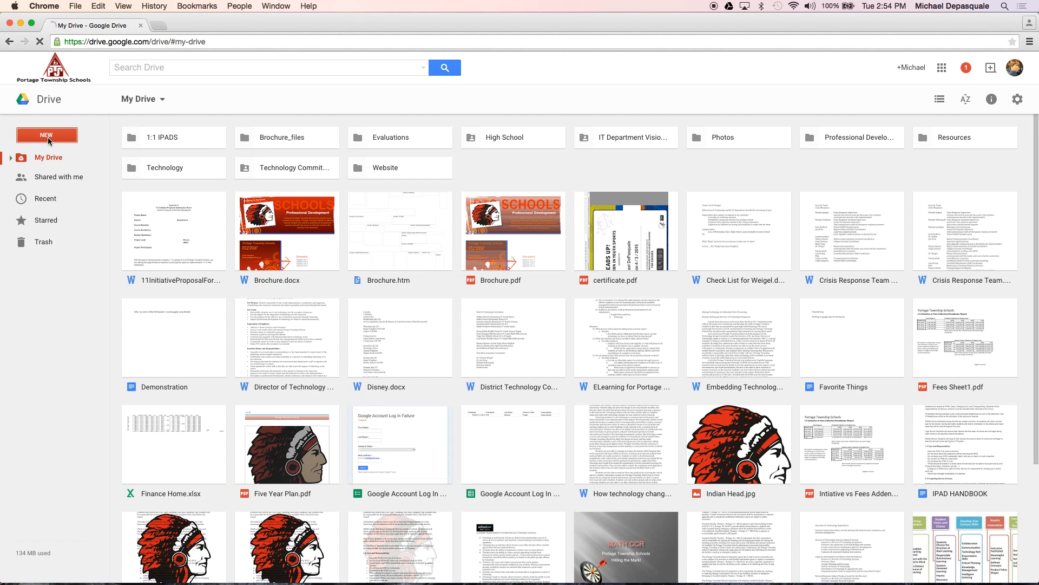
click(48, 137)
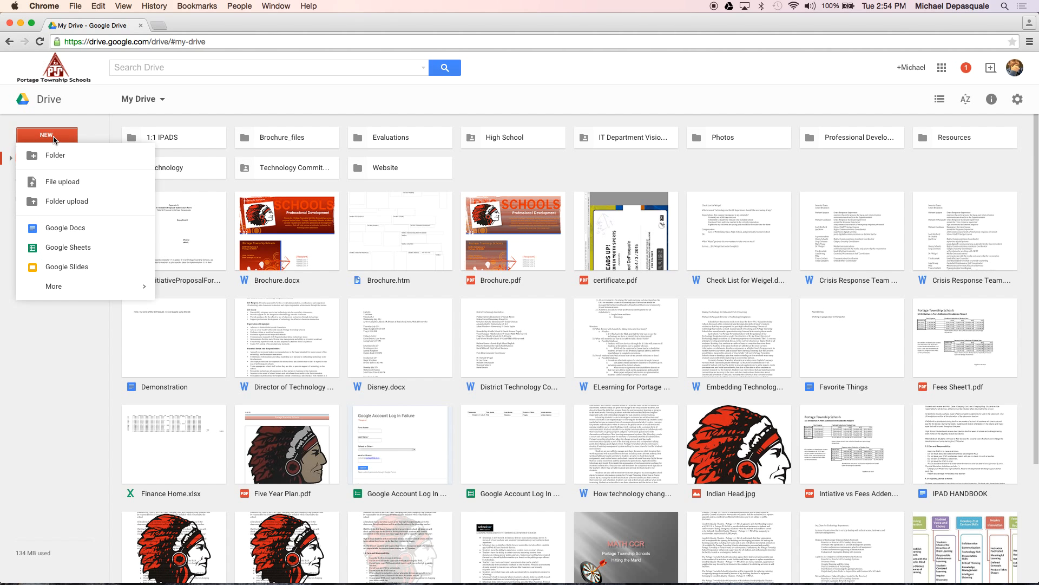
click(53, 139)
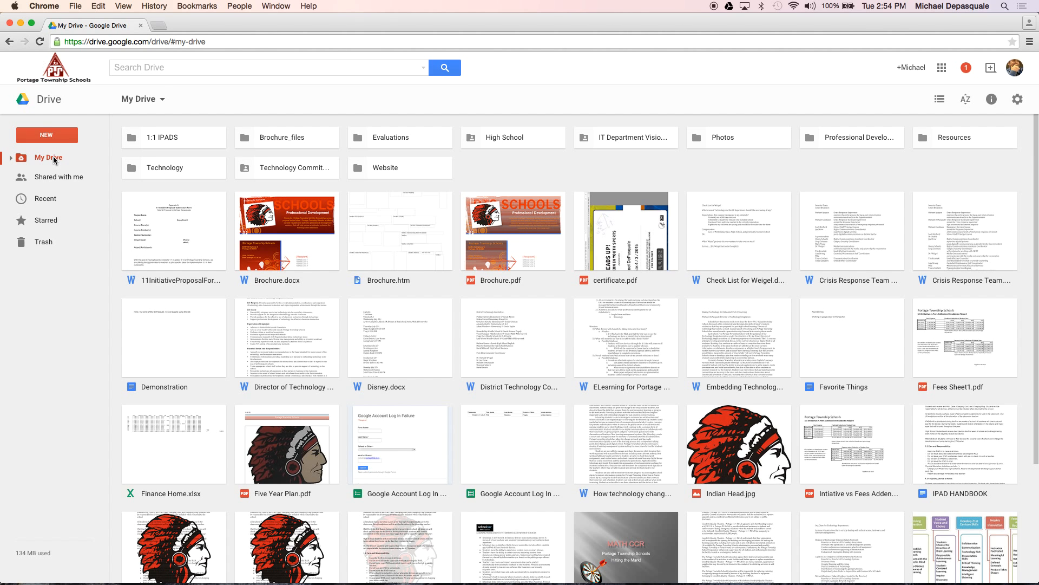
click(54, 177)
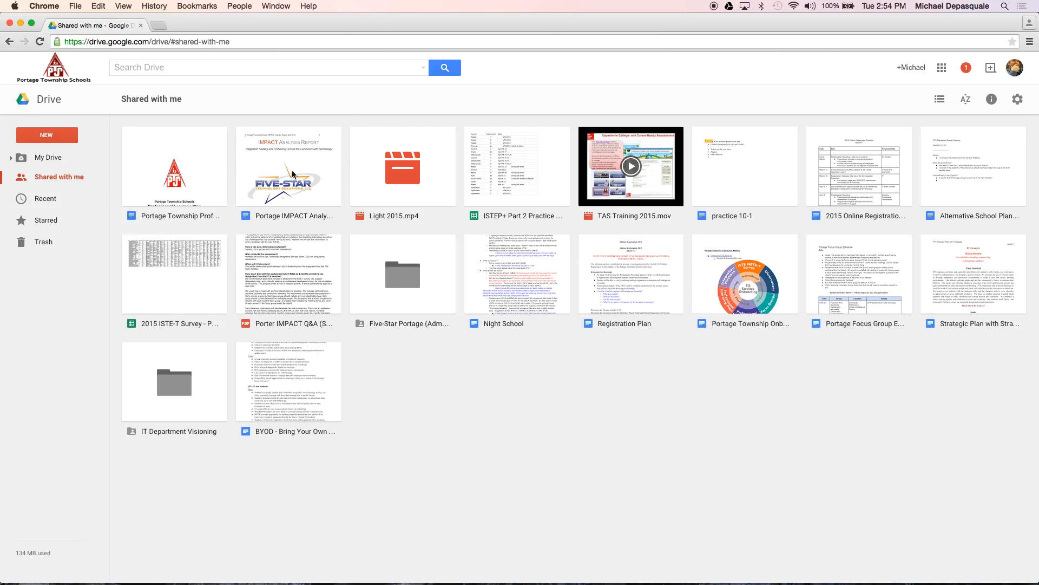
Browse the Recent and Starred sections, then go back to My Drive
click(53, 205)
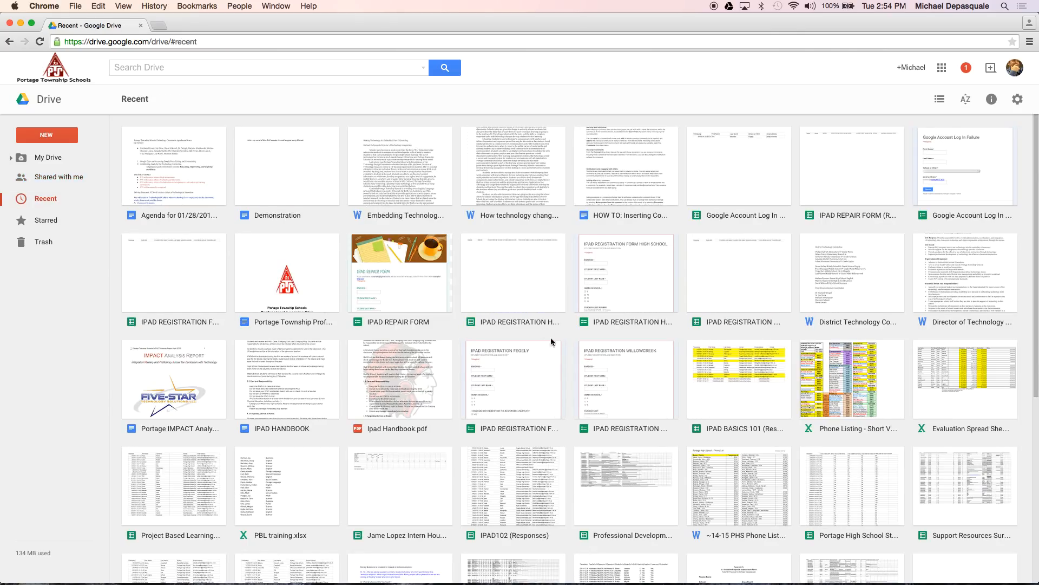
click(52, 223)
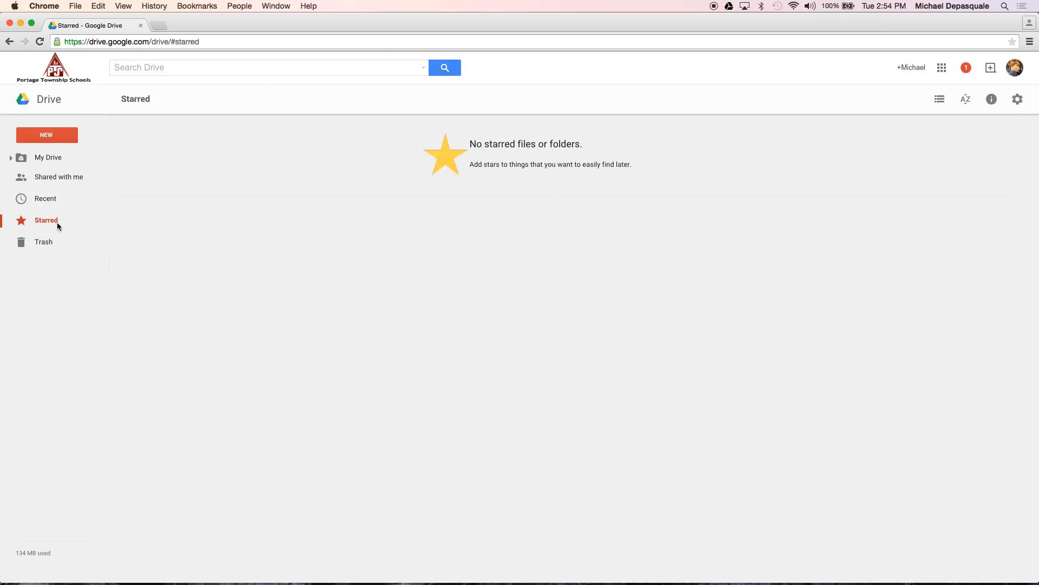
click(57, 96)
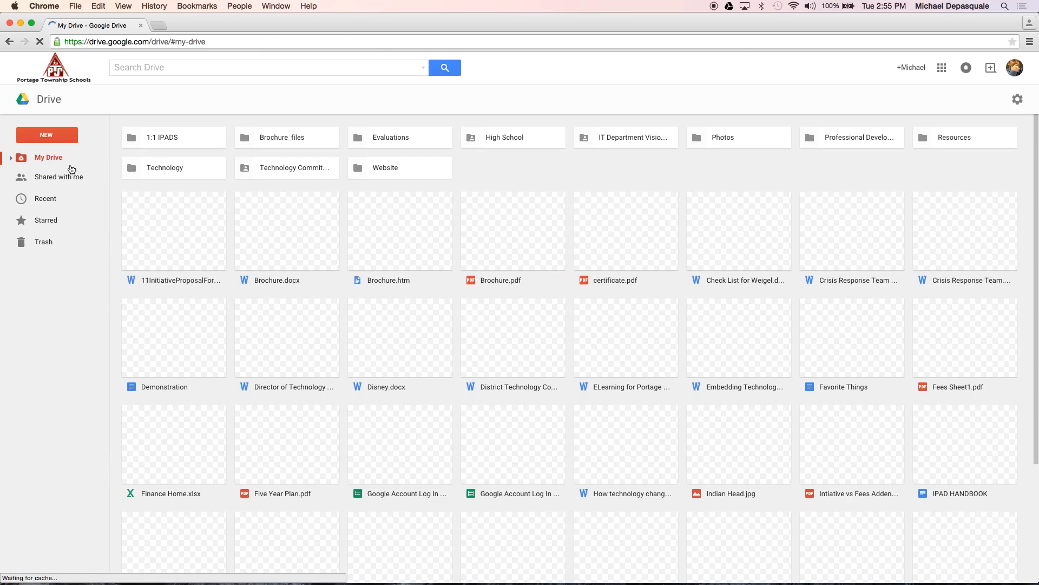
Review the NEW menu's More items, including Forms and Drawings, then close the menu
click(60, 141)
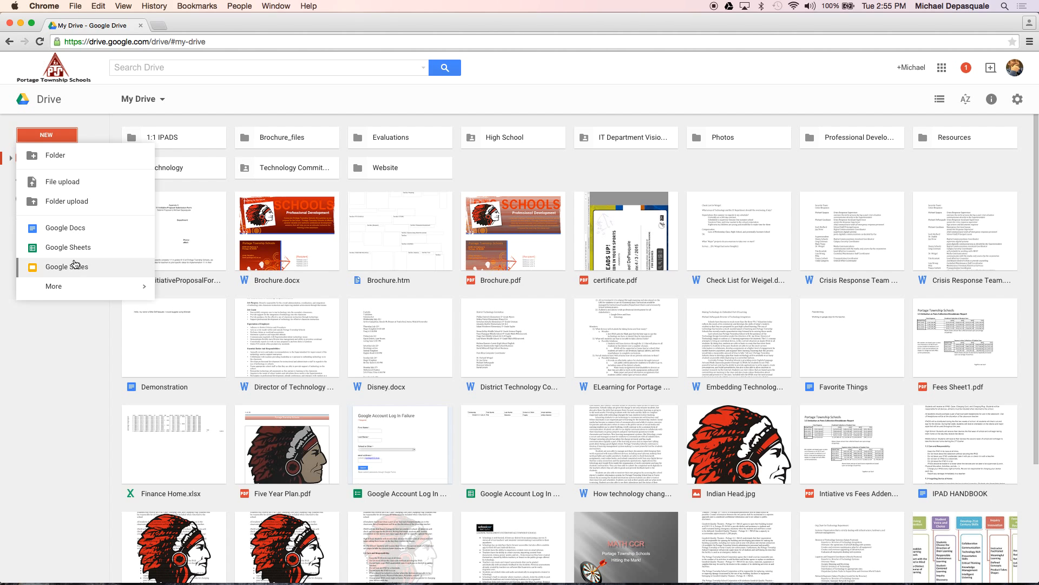
mouse_move(107, 294)
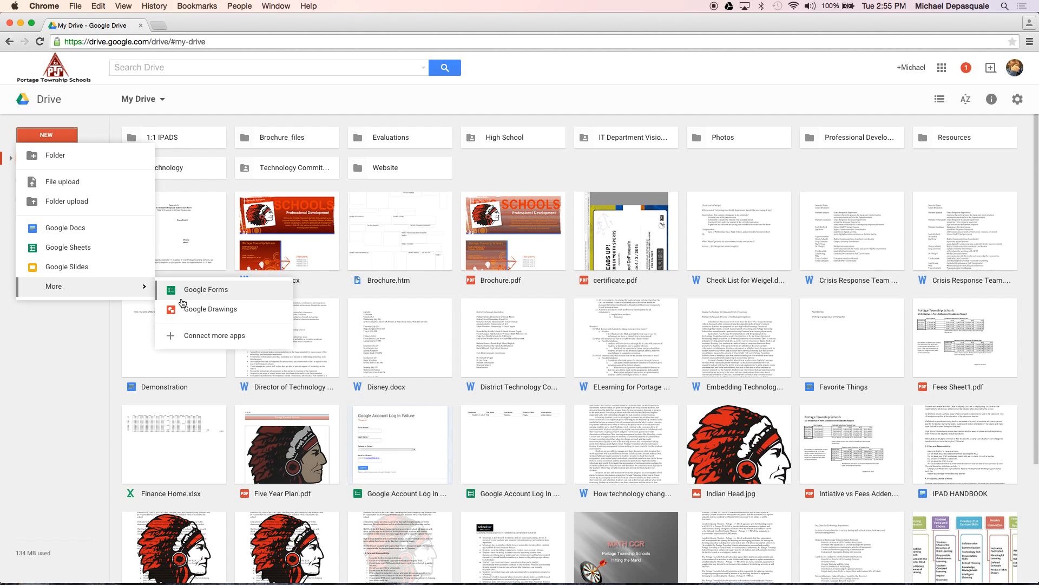
click(86, 420)
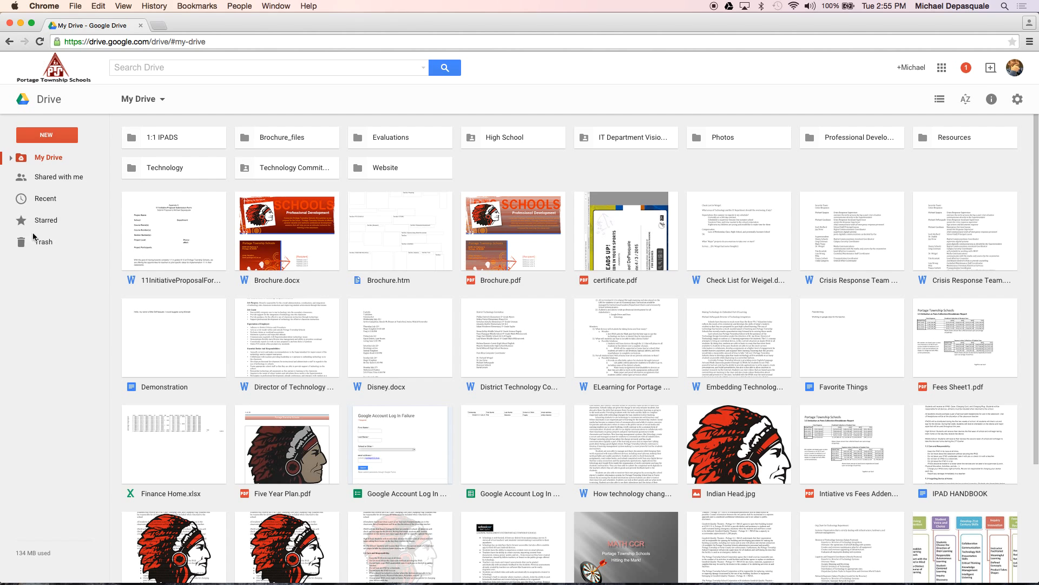